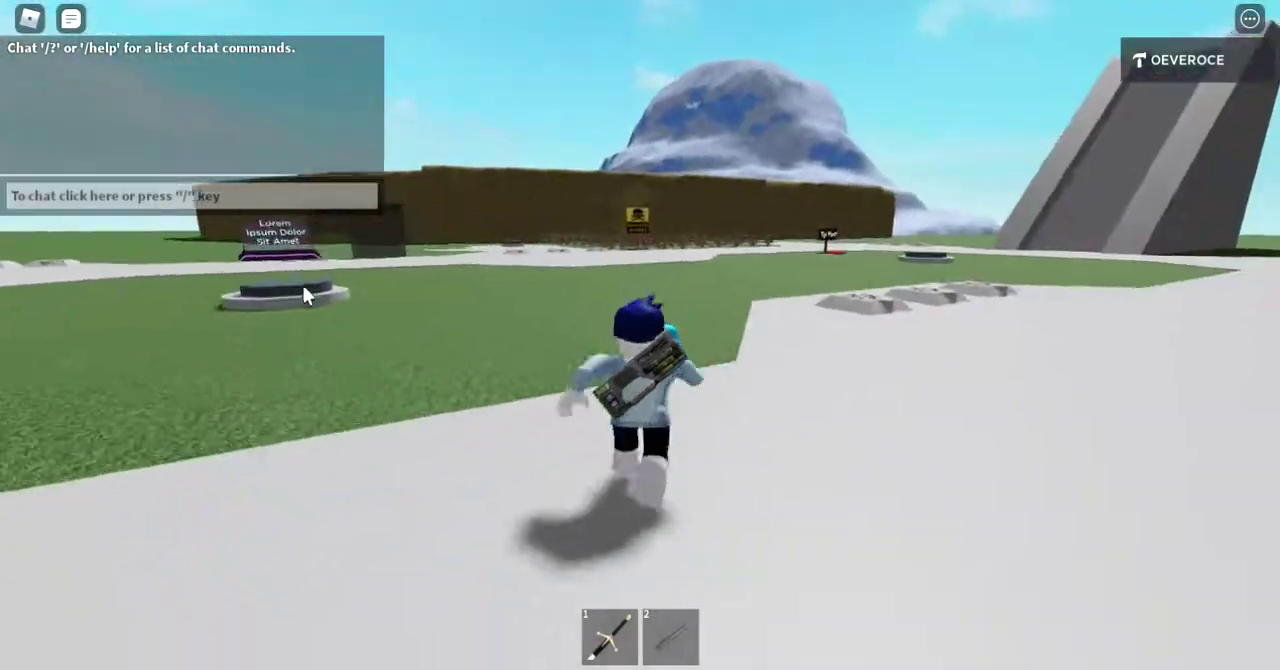
# - Run and jump across the grass toward the Danger Mines fence
pyautogui.press('space')
pyautogui.press('w')
pyautogui.press('a')
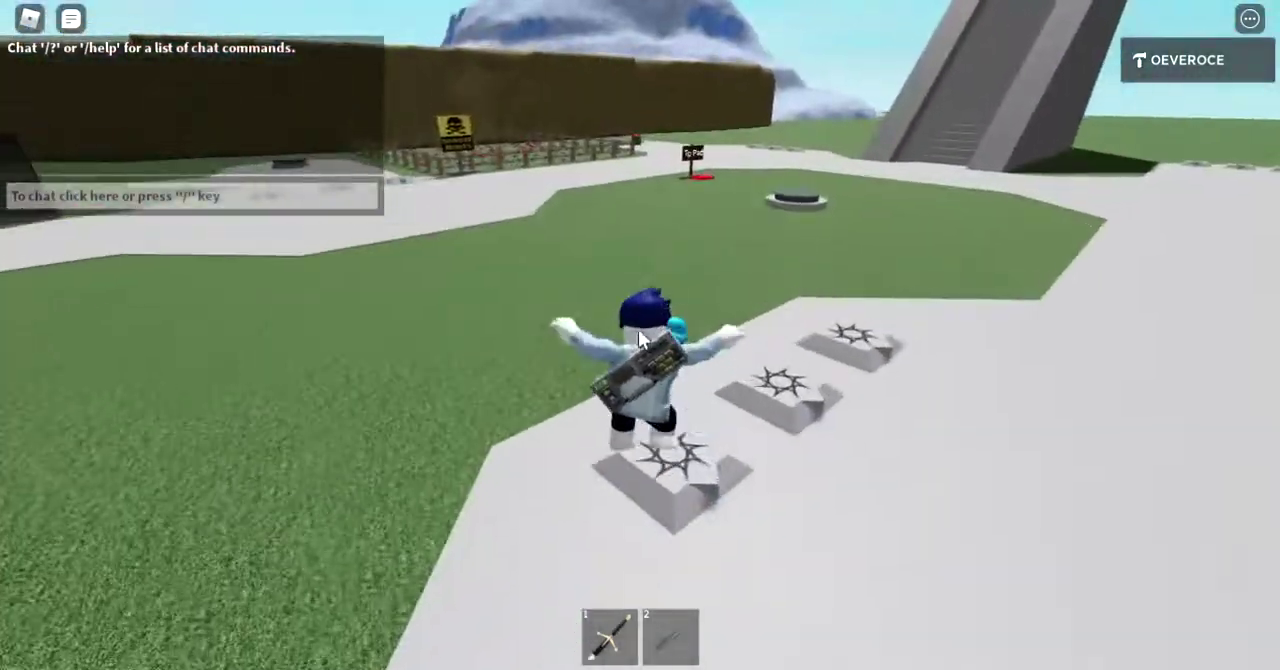
pyautogui.press('w')
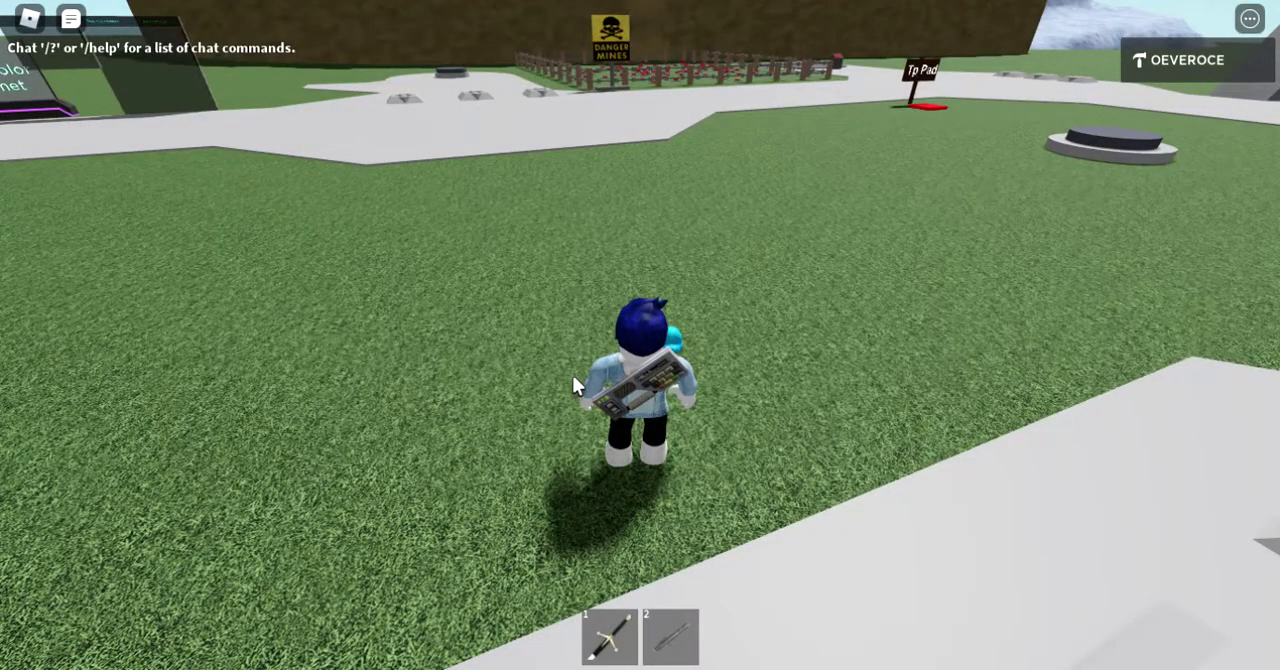
pyautogui.press('space')
pyautogui.press('w')
pyautogui.press('space')
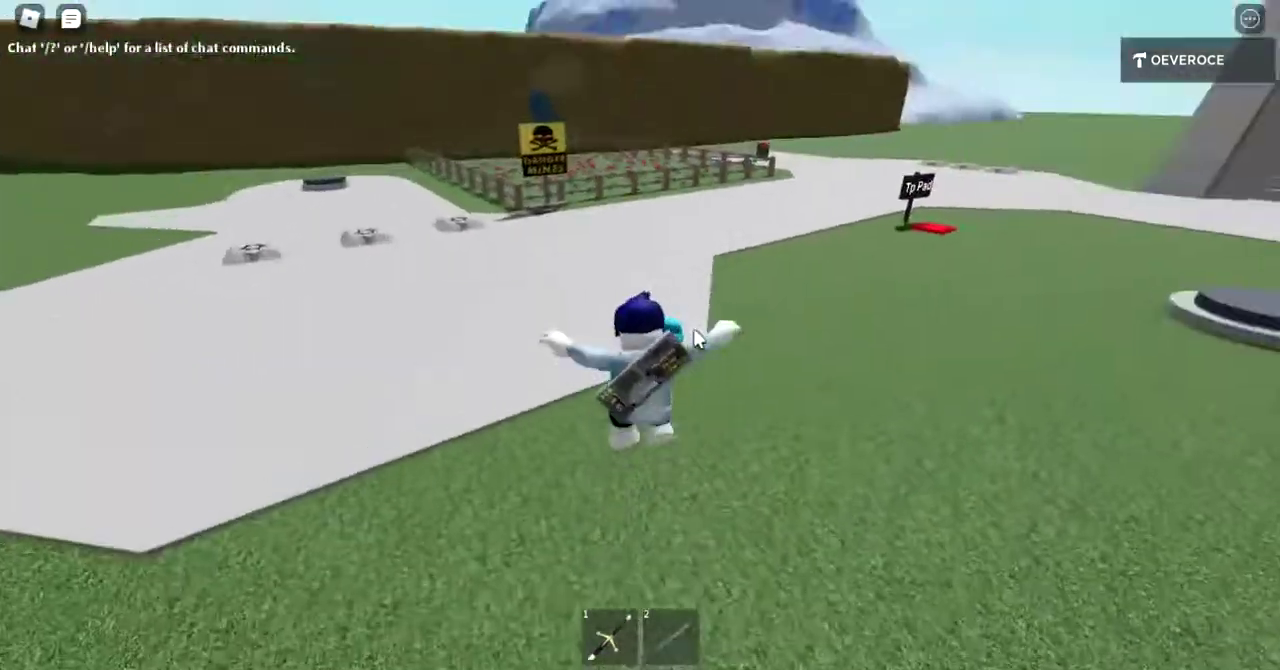
pyautogui.press('w')
pyautogui.press('space')
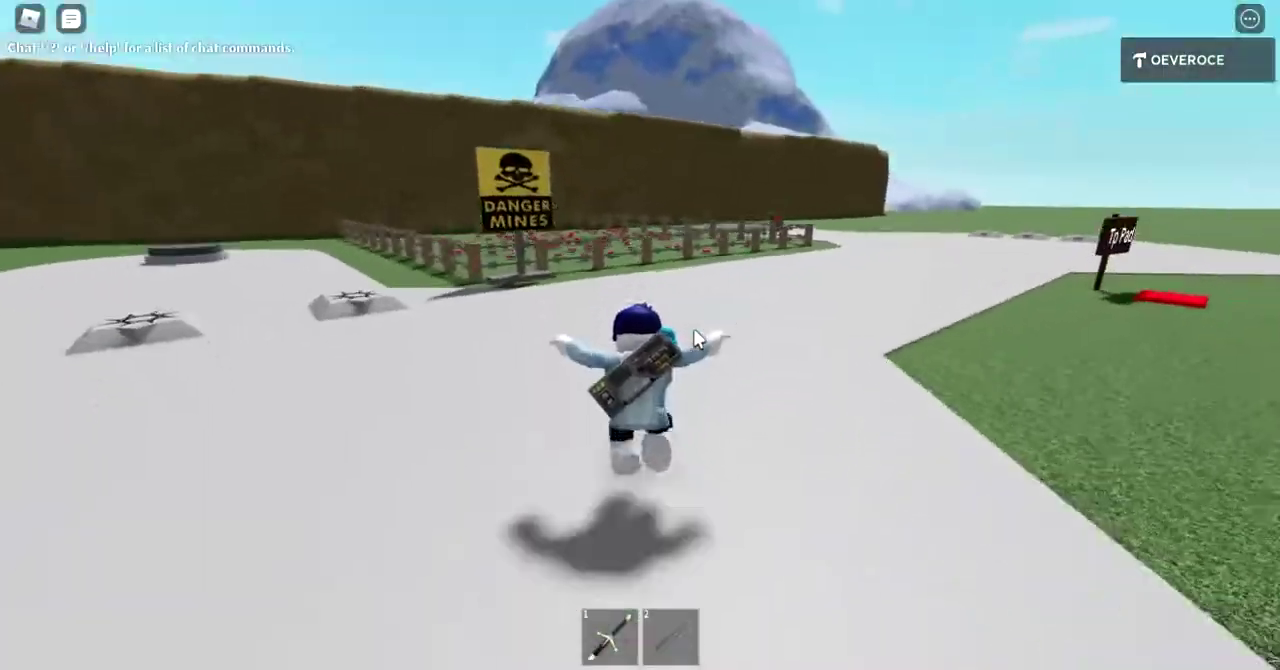
# - Hop over the minefield fence, run along the path past the sign, and jump back
pyautogui.press('w')
pyautogui.press('space')
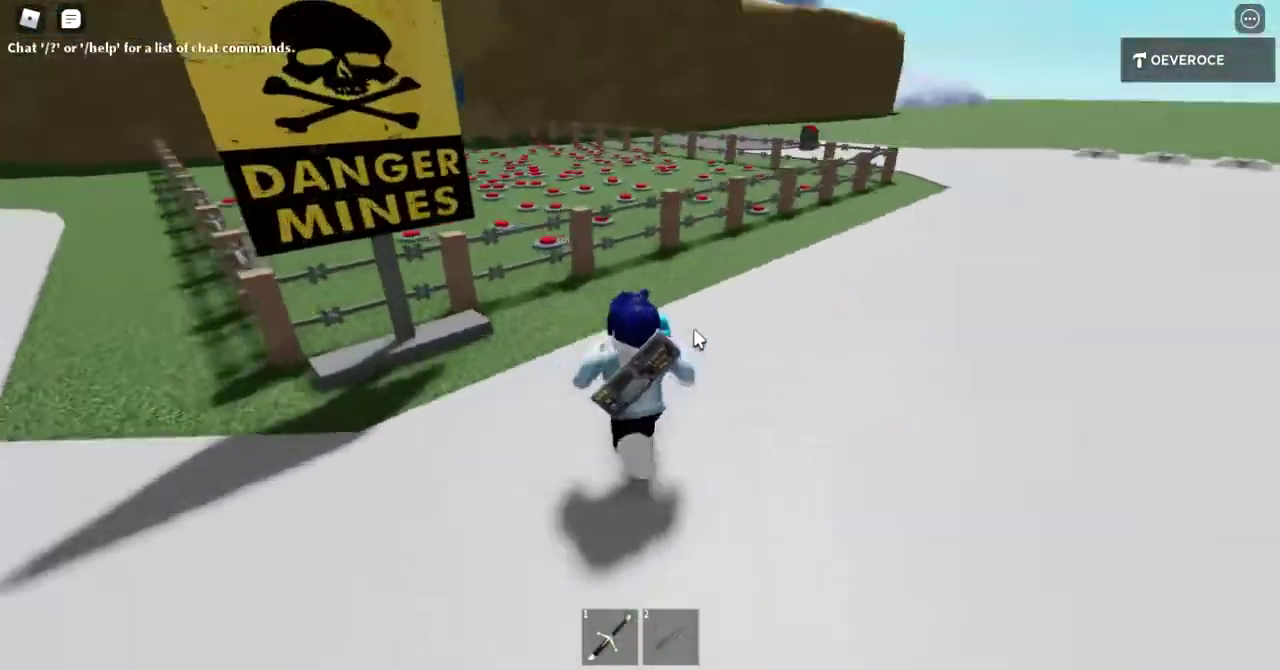
pyautogui.press('w')
pyautogui.press('space')
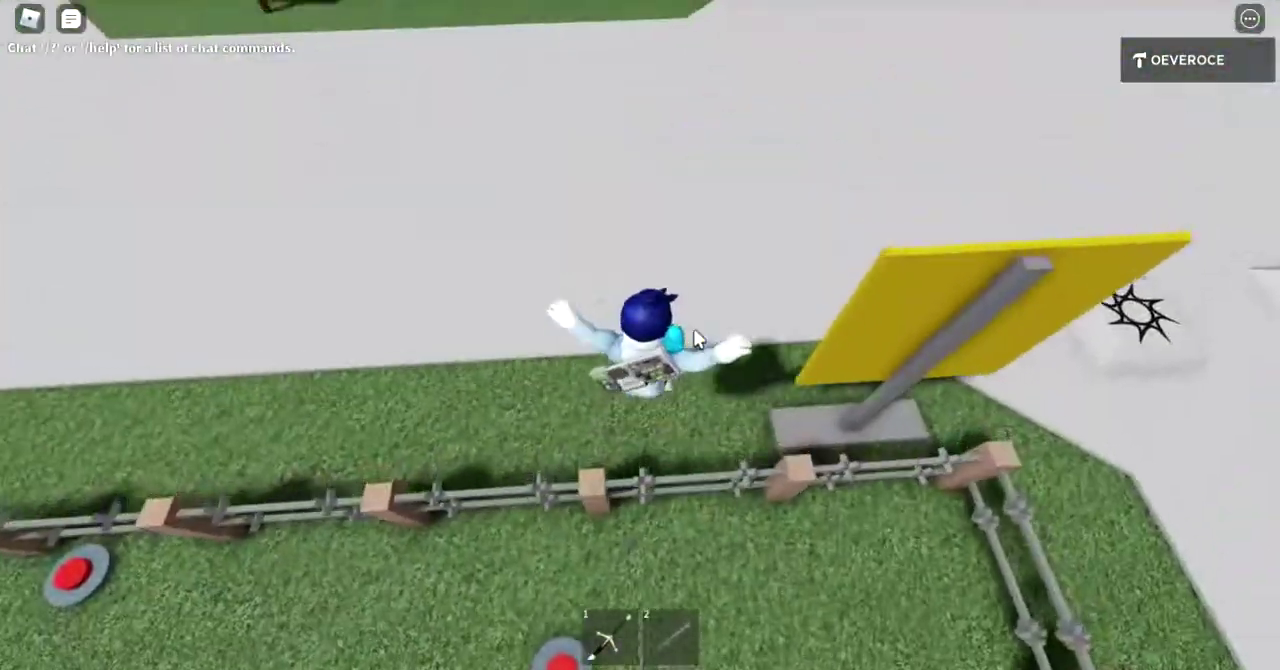
pyautogui.press('w')
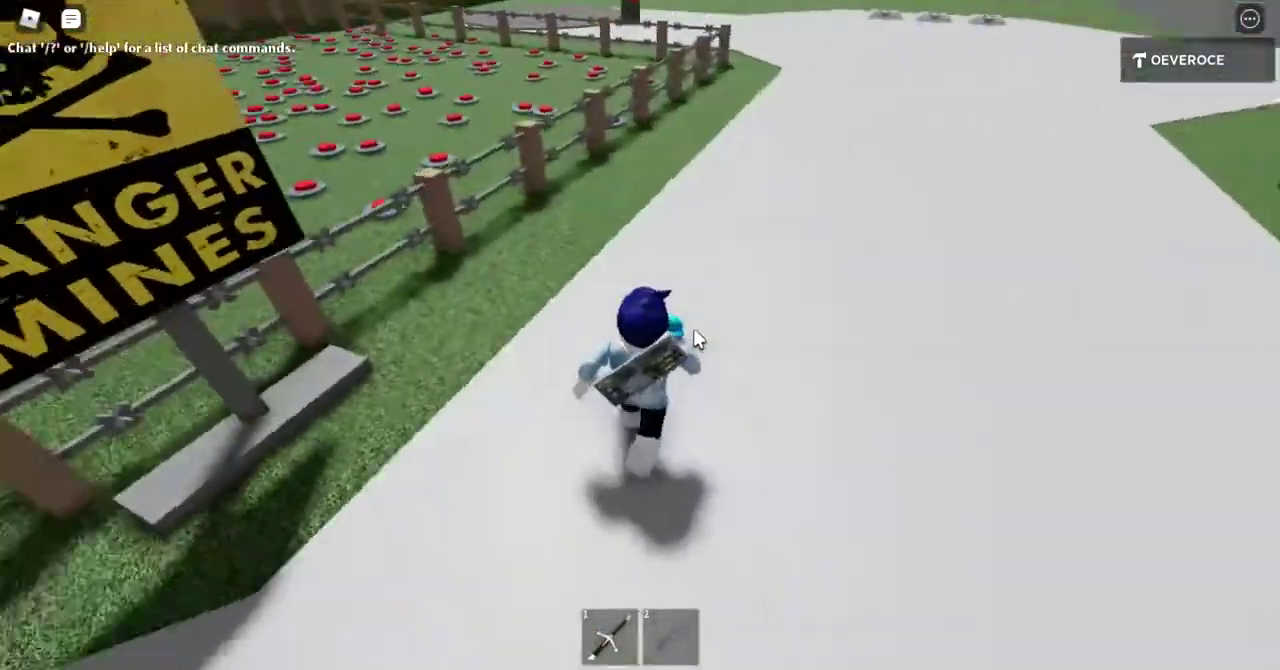
pyautogui.press('w')
pyautogui.press('space')
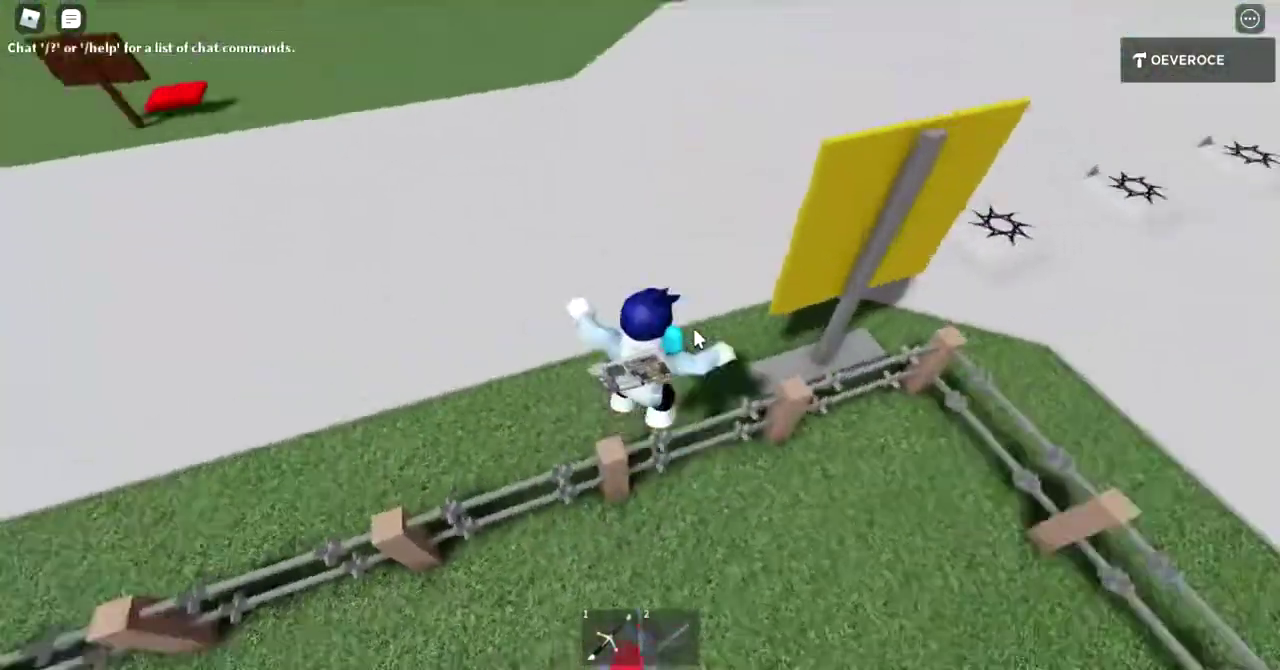
# - Run across the path and head toward the tower and tall building
pyautogui.press('w')
pyautogui.press('space')
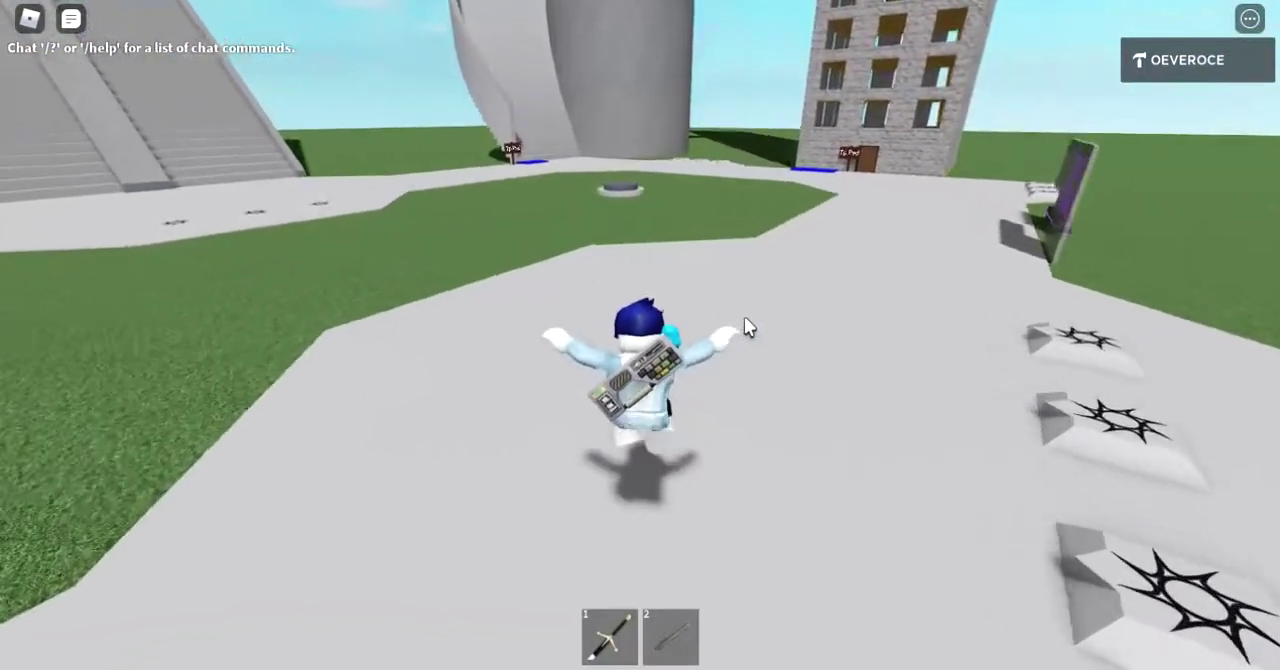
pyautogui.press('w')
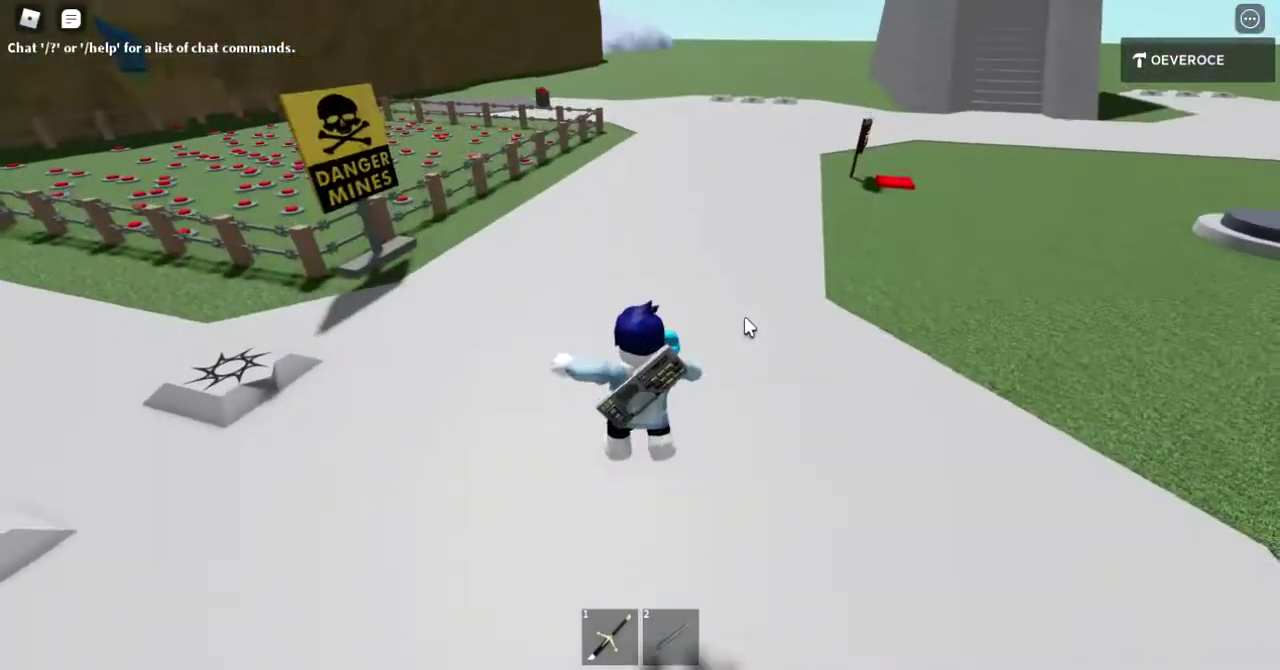
pyautogui.press('w')
pyautogui.write('/console')
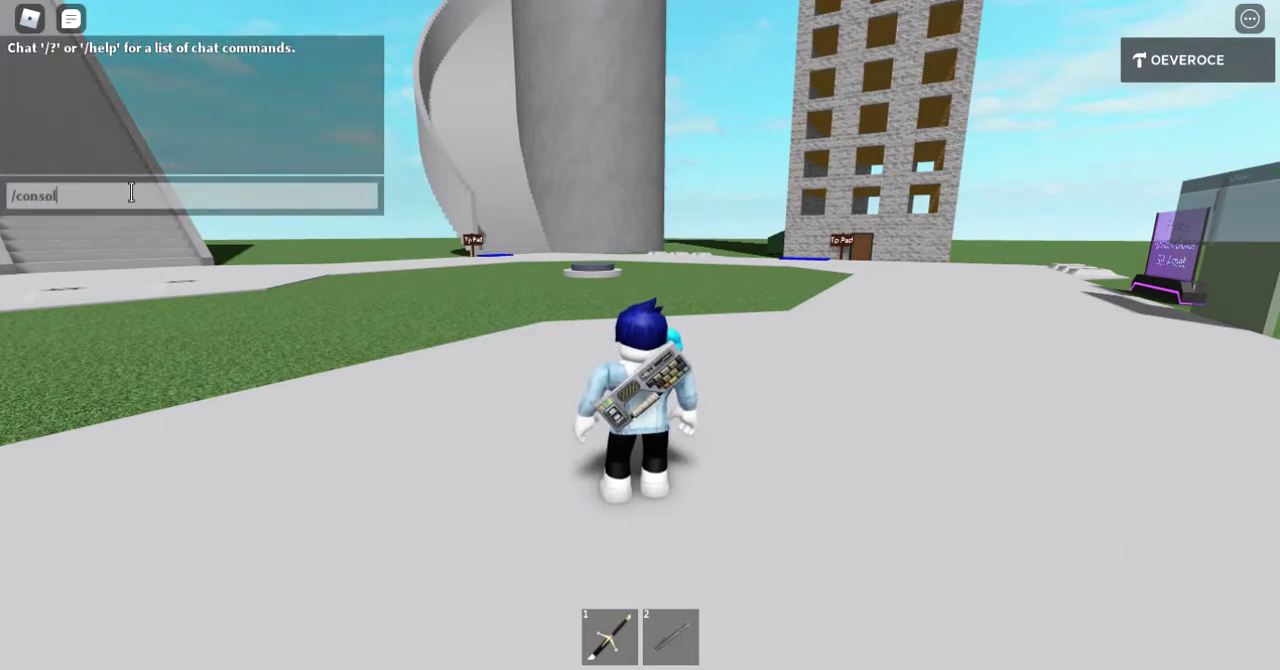
pyautogui.press('Return')
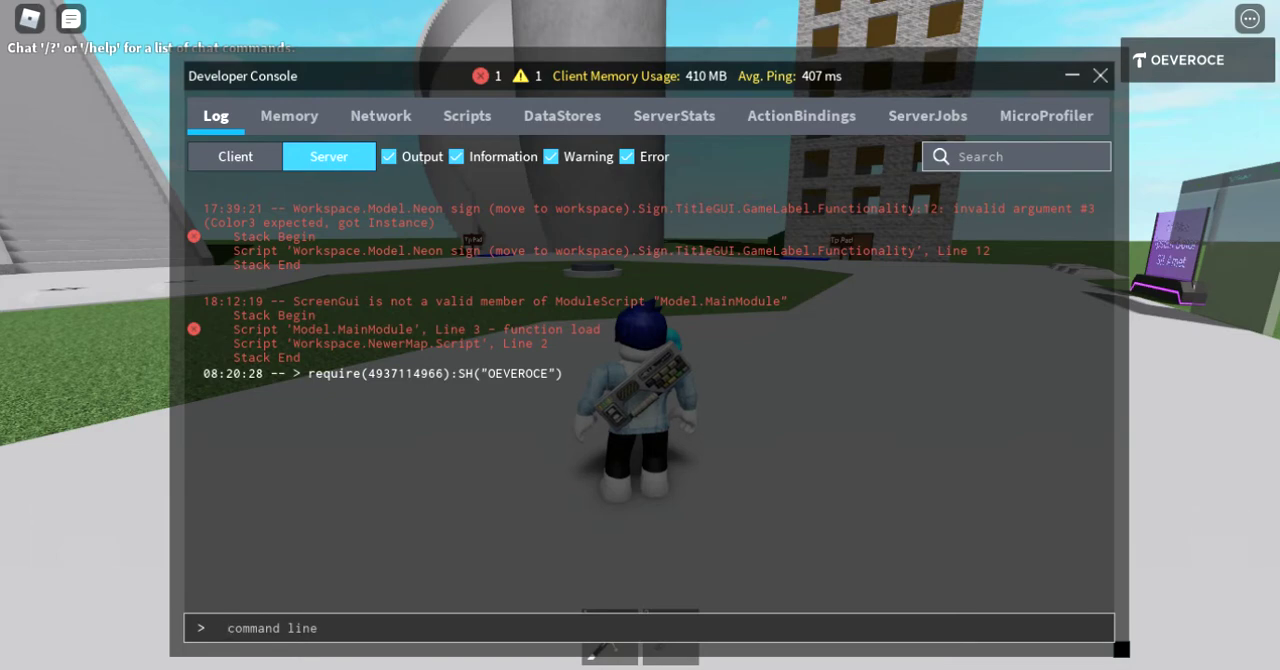
pyautogui.moveTo(890, 72); pyautogui.dragTo(851, 68)
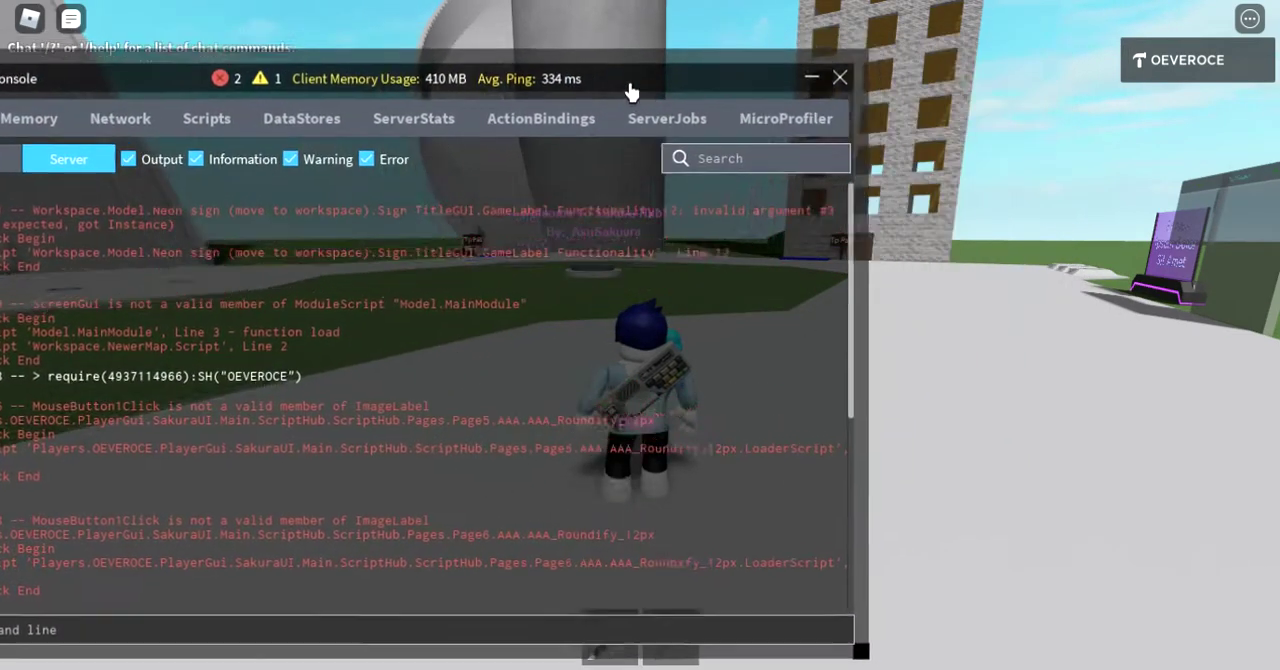
# - Close the console, open the hub's script list on the left, and activate Star Glitch
pyautogui.moveTo(851, 68); pyautogui.dragTo(600, 103)
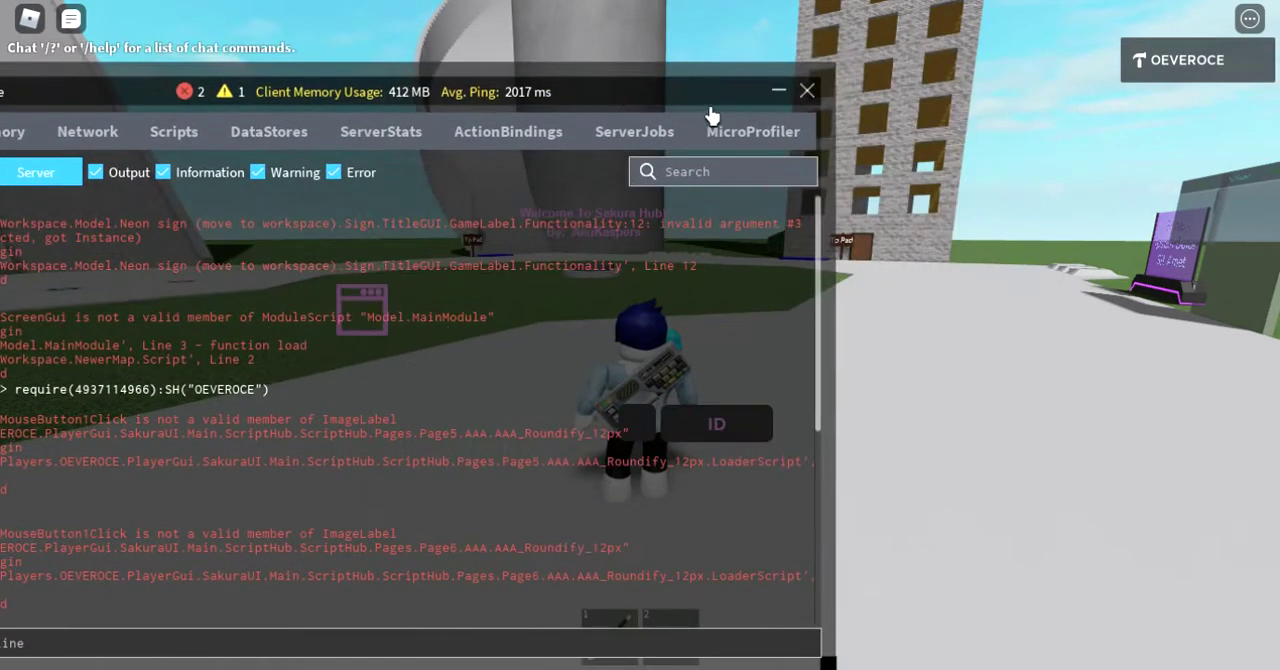
pyautogui.click(806, 91)
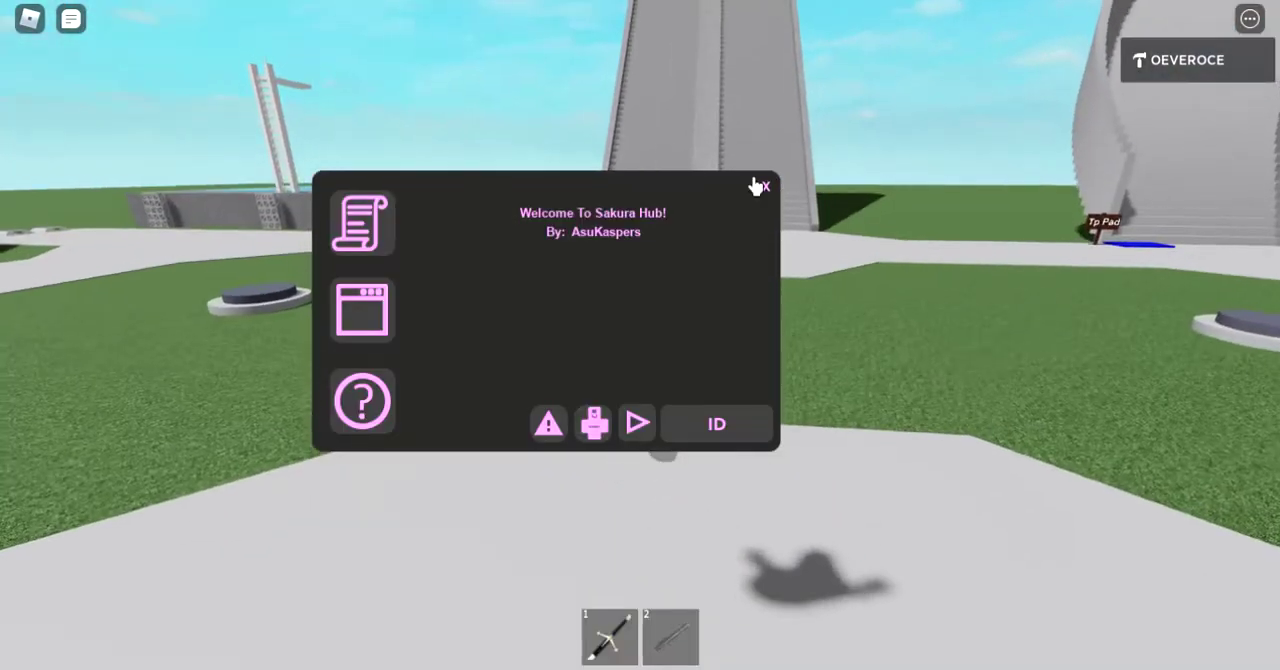
pyautogui.click(350, 237)
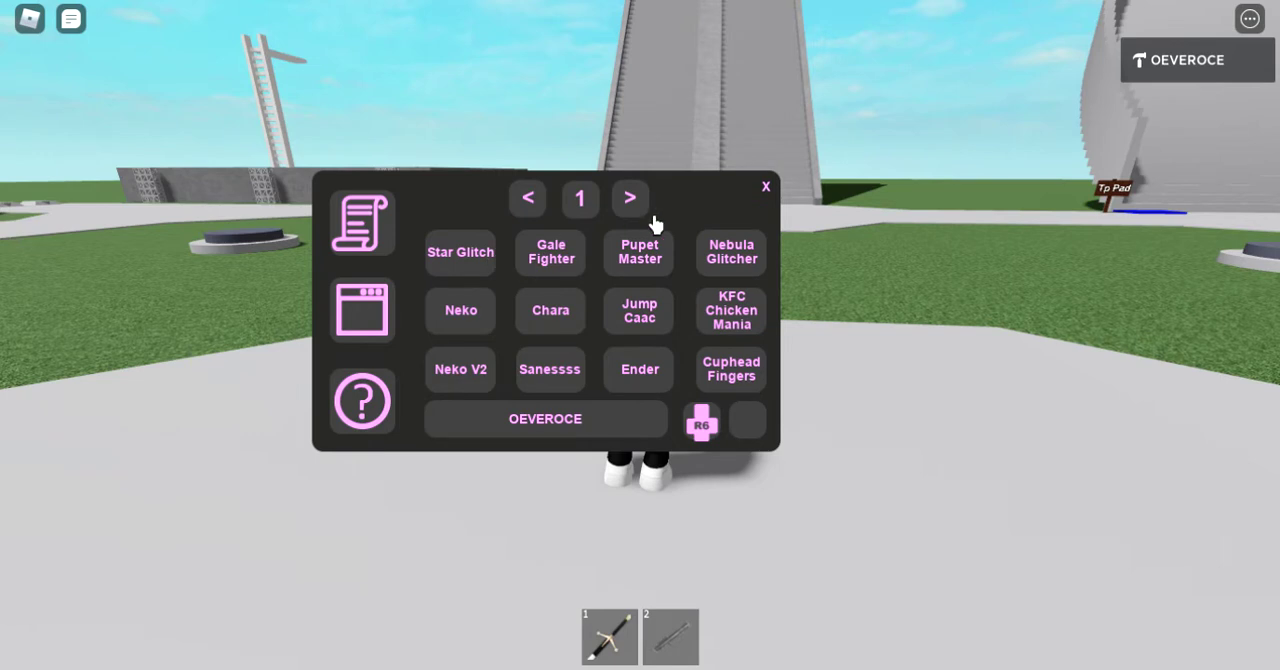
pyautogui.moveTo(693, 197); pyautogui.dragTo(399, 213)
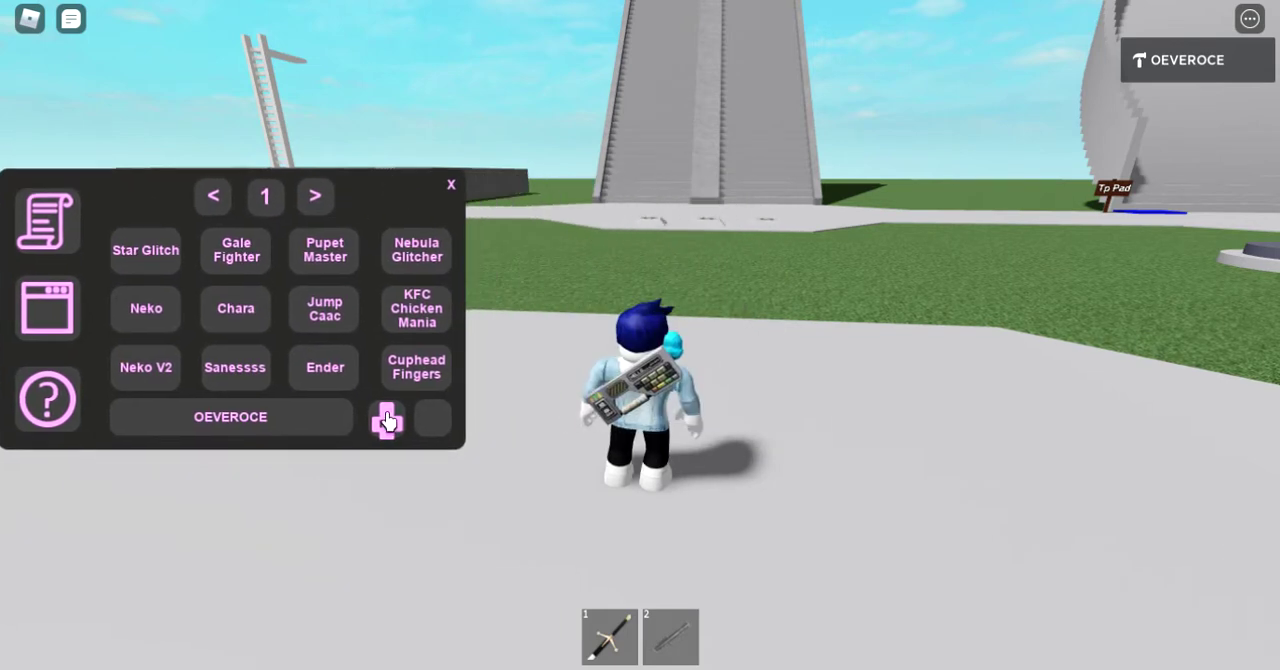
pyautogui.click(146, 258)
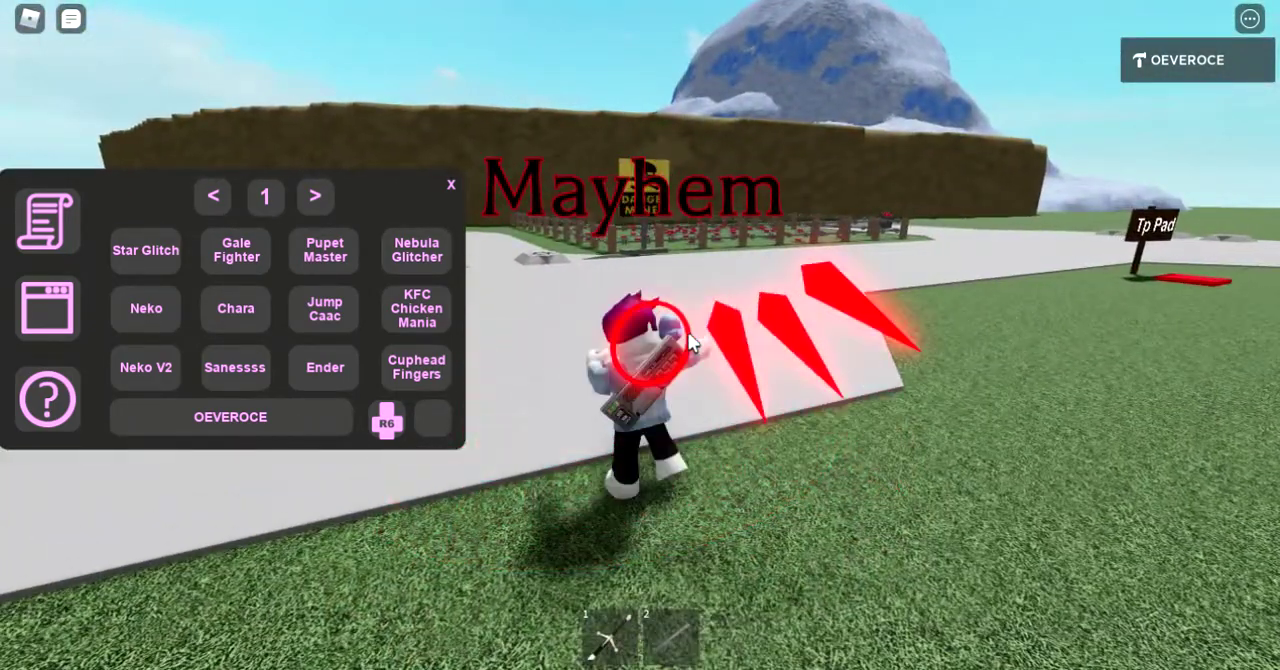
pyautogui.press('Escape')
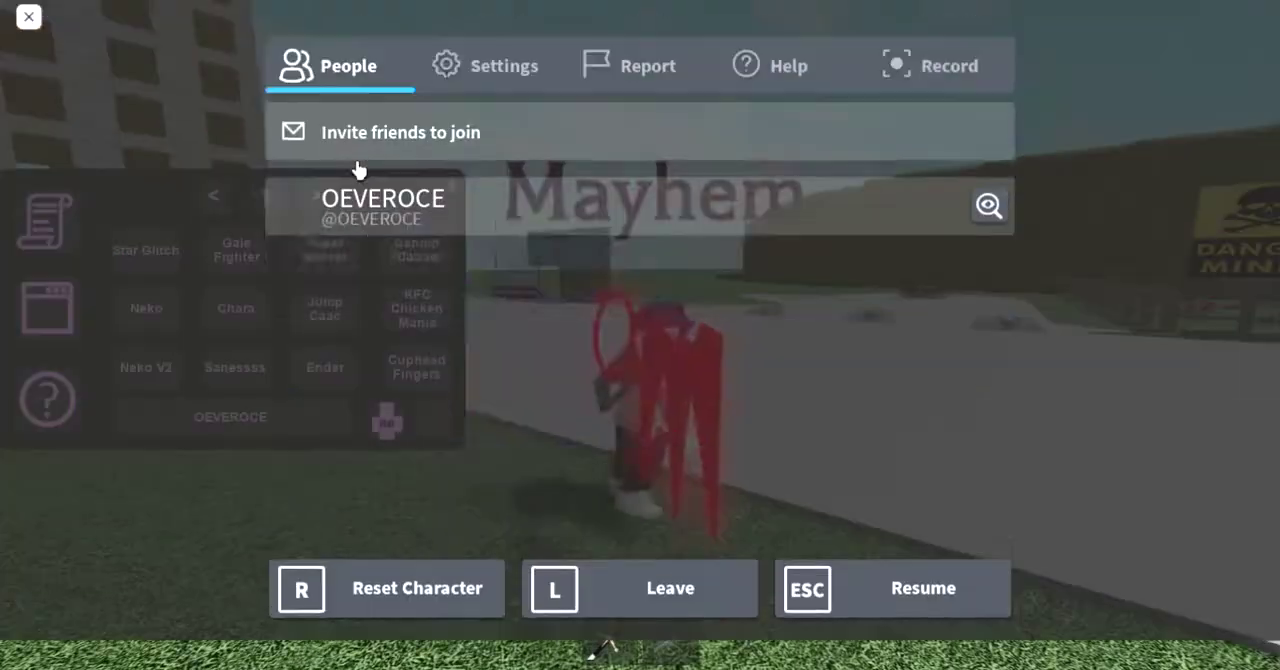
pyautogui.click(505, 95)
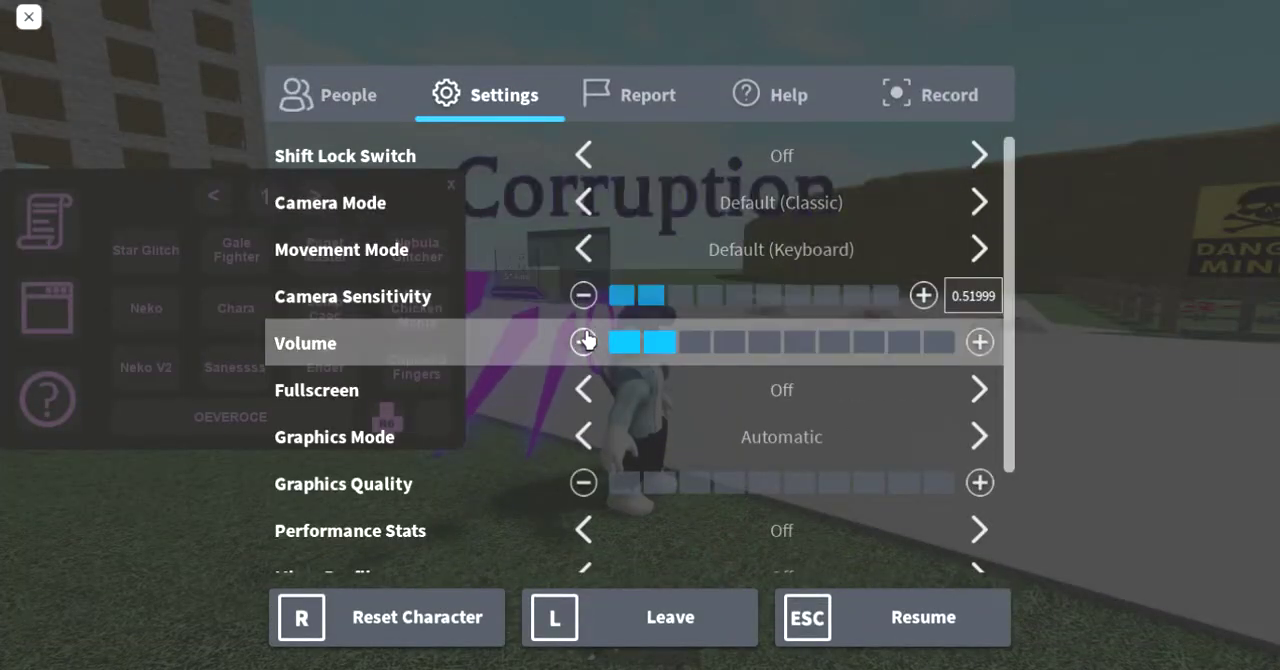
pyautogui.press('Escape')
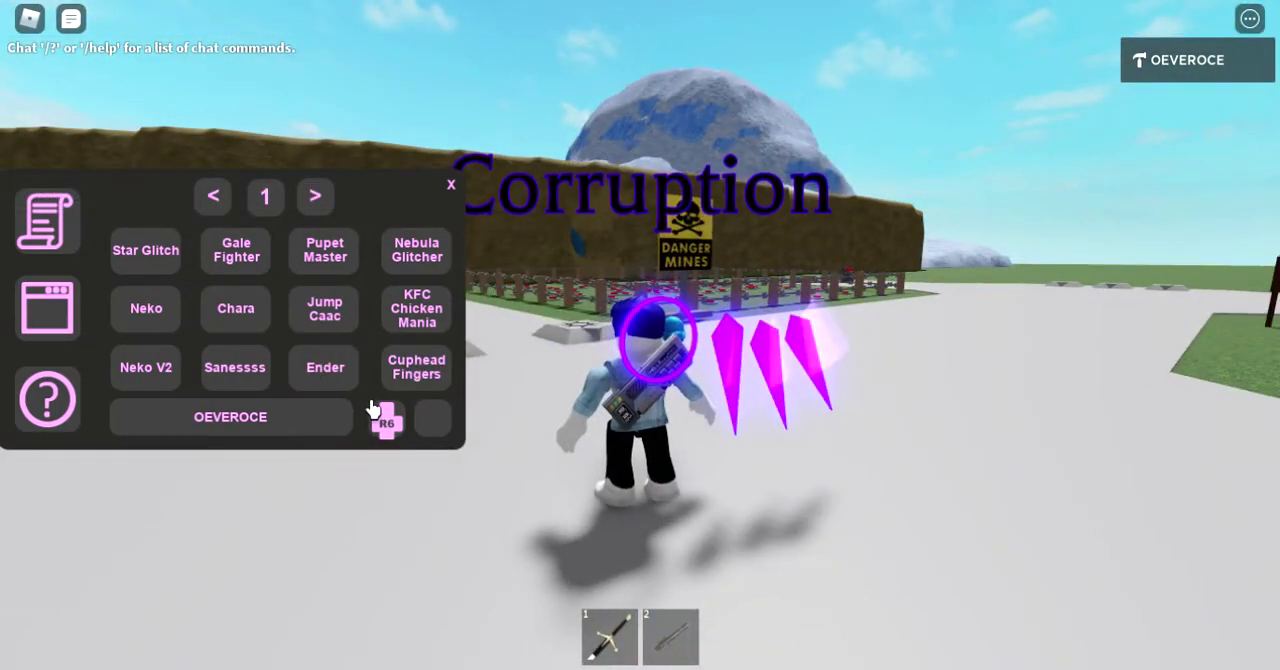
# - Reset the morph with R6 and run the plain avatar toward the minefield wall
pyautogui.click(388, 415)
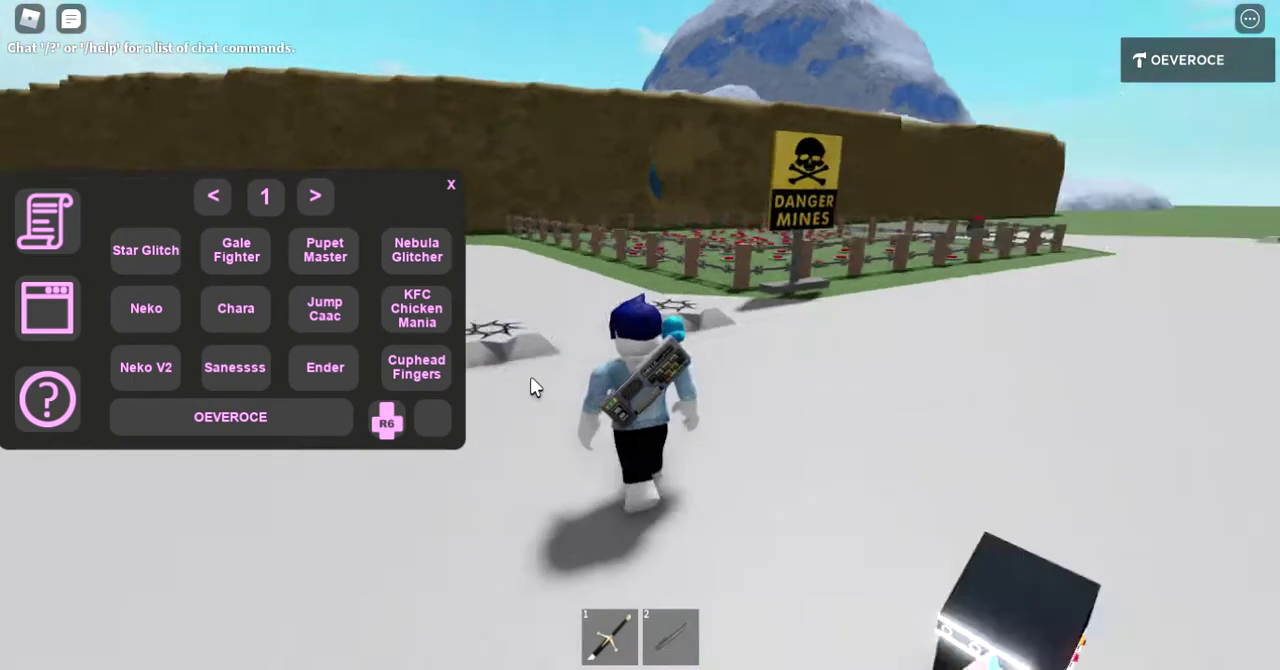
pyautogui.press('w')
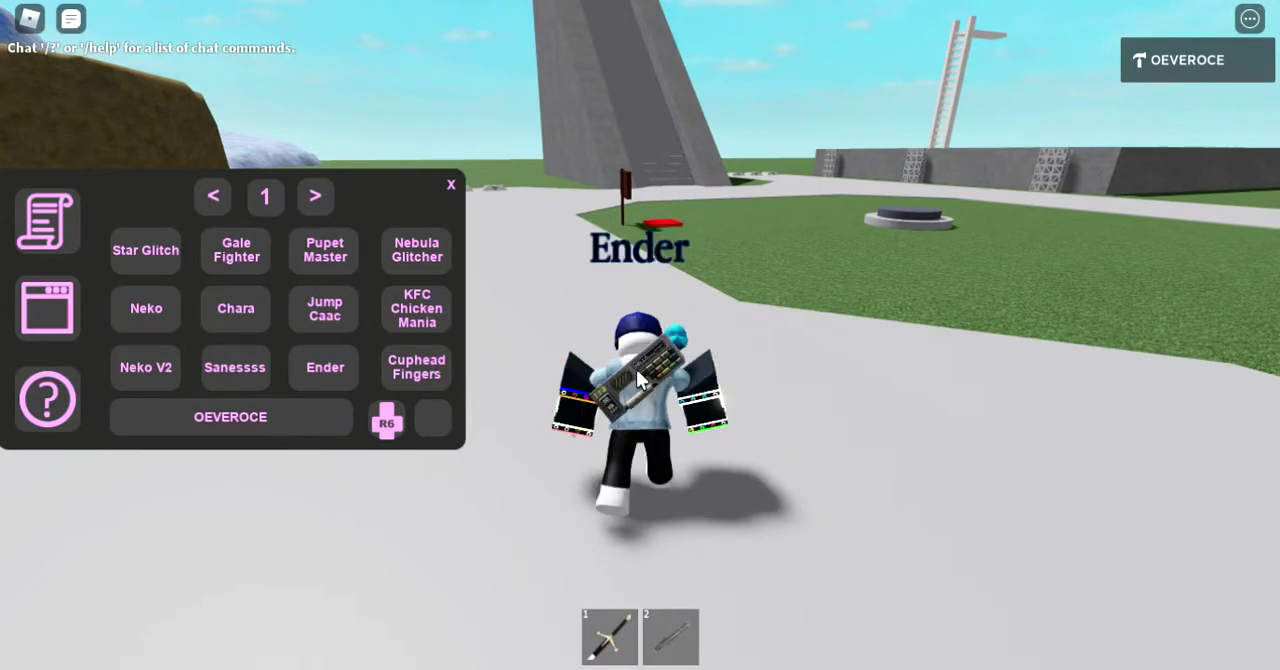
pyautogui.press('a')
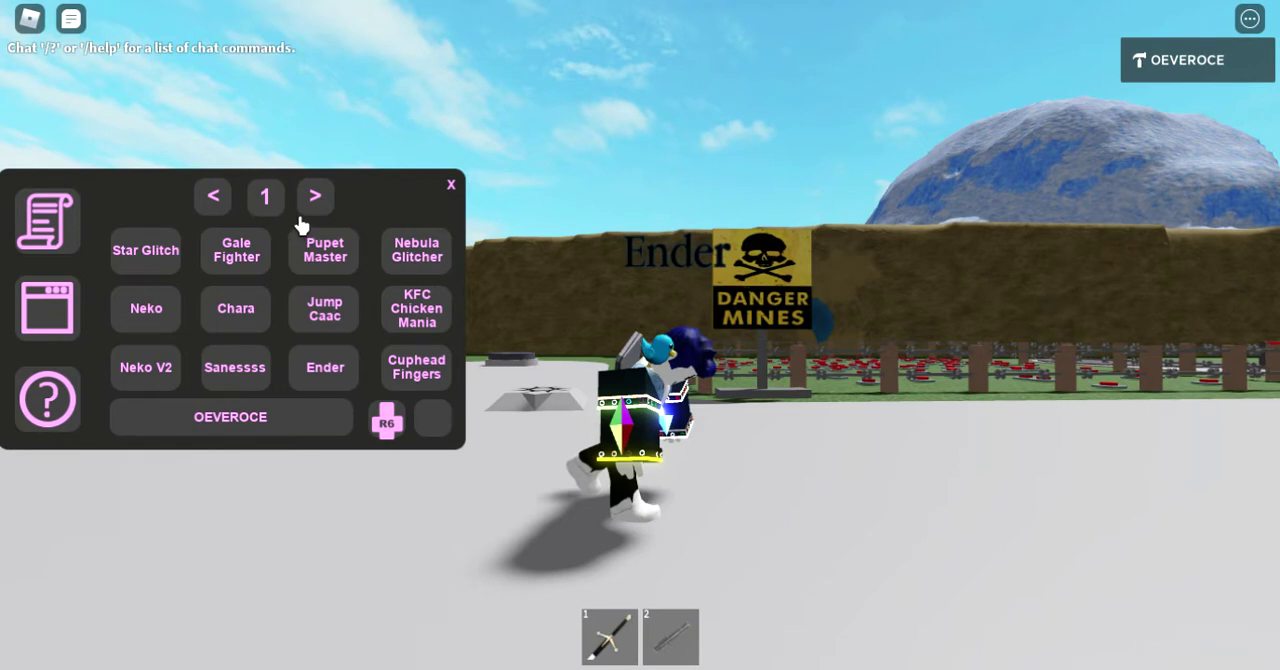
# - Open and close the chat, then show the hub's second page of morphs
pyautogui.press('/')
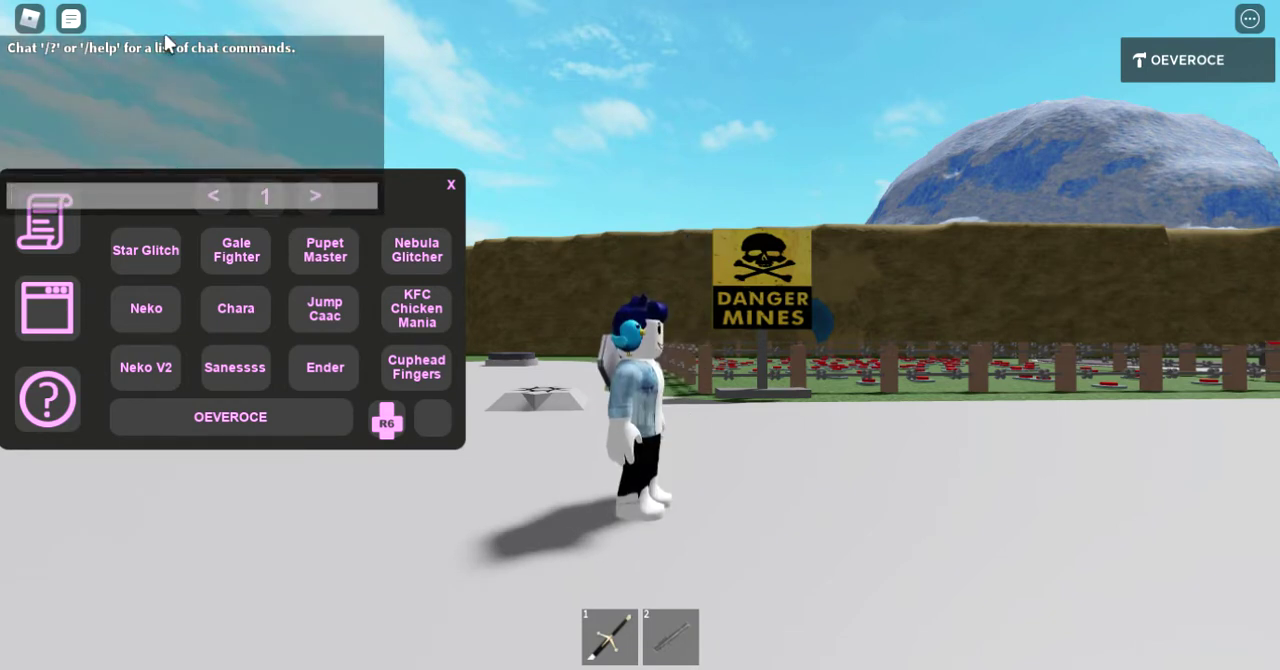
pyautogui.click(68, 18)
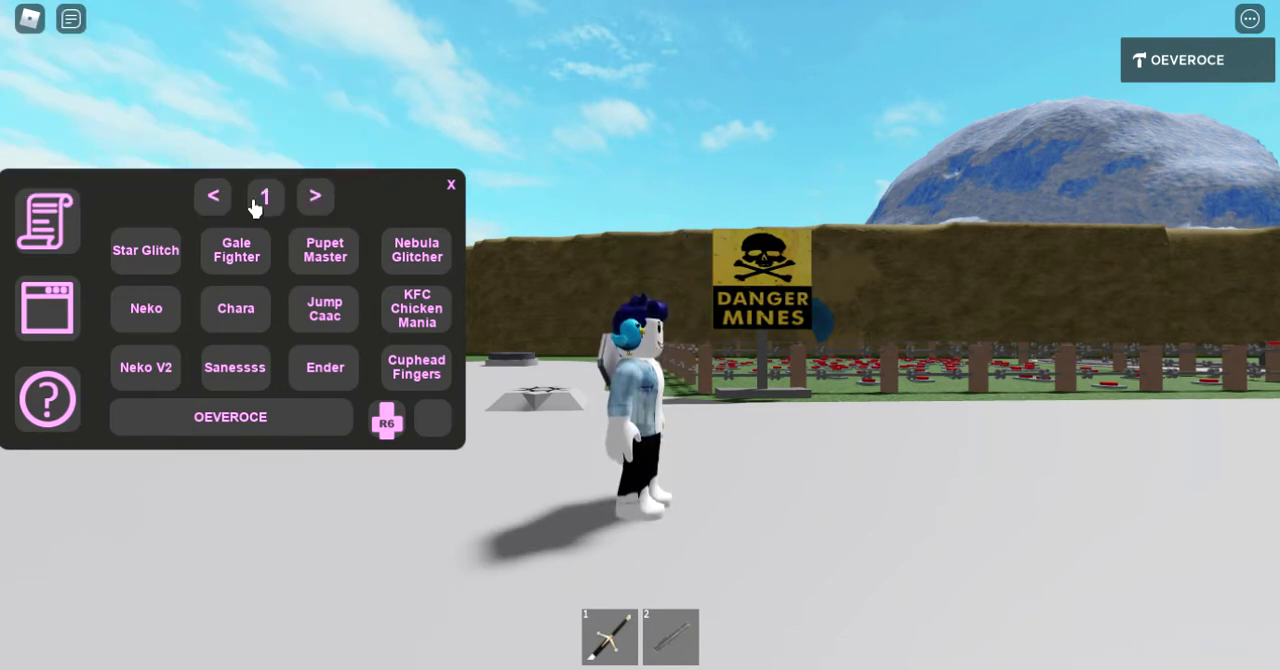
pyautogui.click(314, 198)
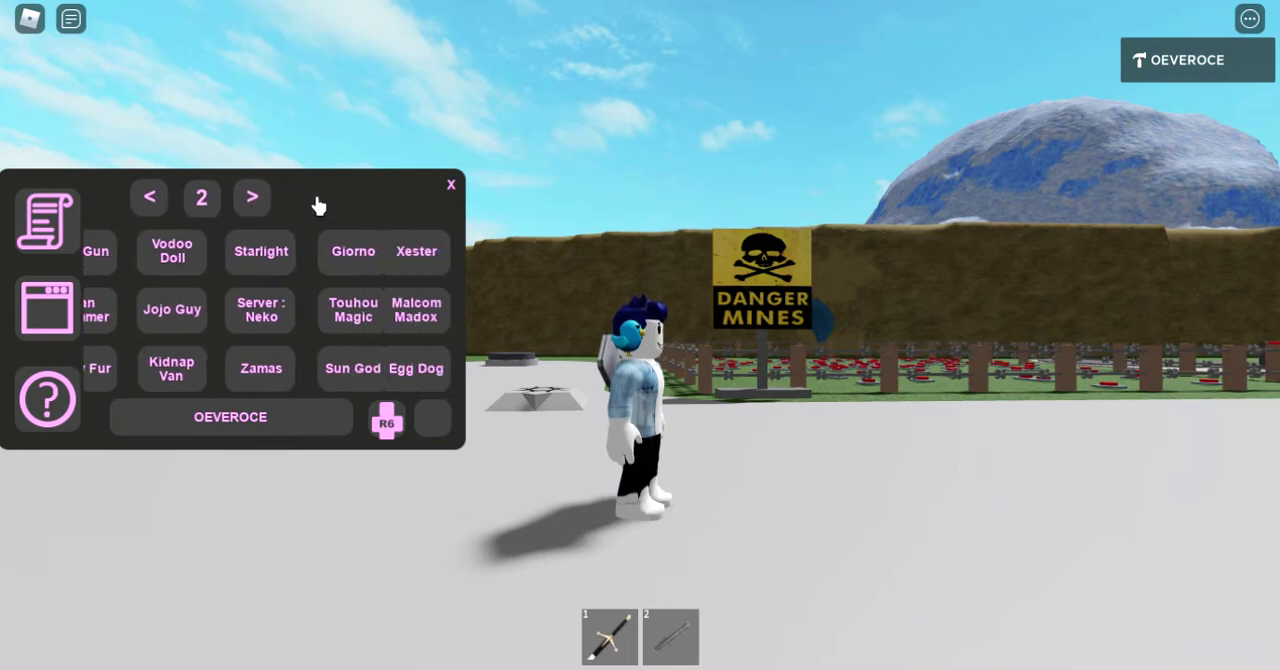
# - Go to page three, transform into Xester, and walk it toward the Danger Mines wall
pyautogui.click(316, 205)
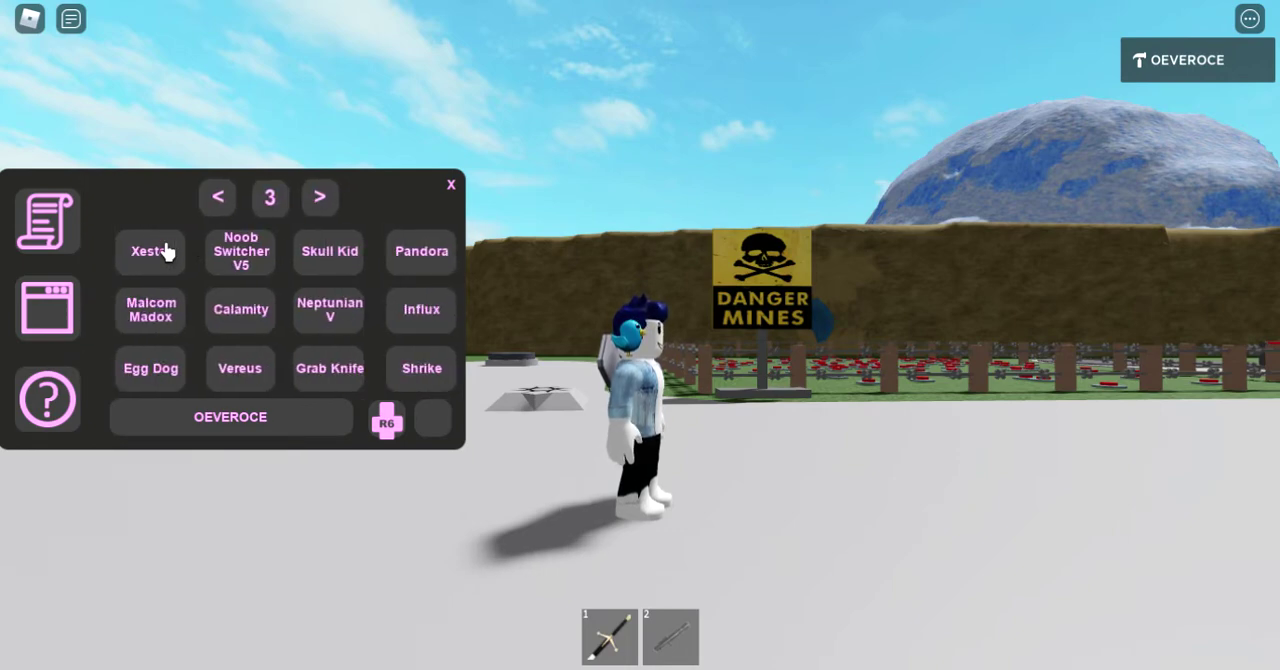
pyautogui.click(244, 240)
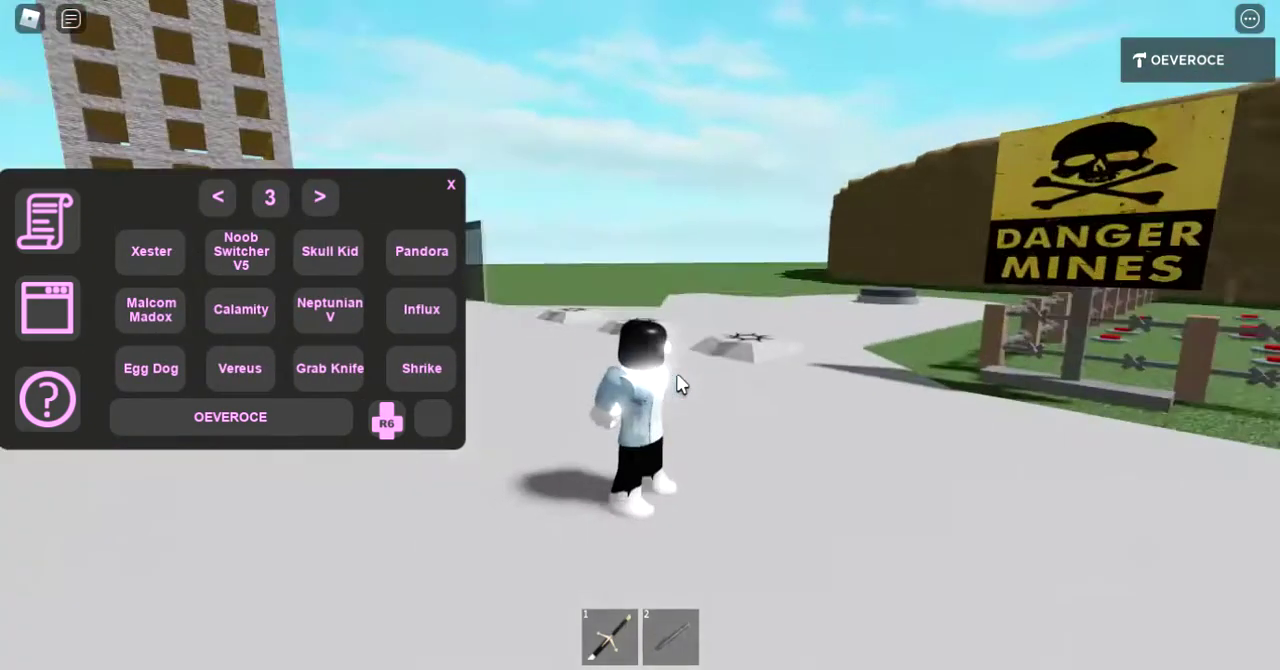
pyautogui.press('w')
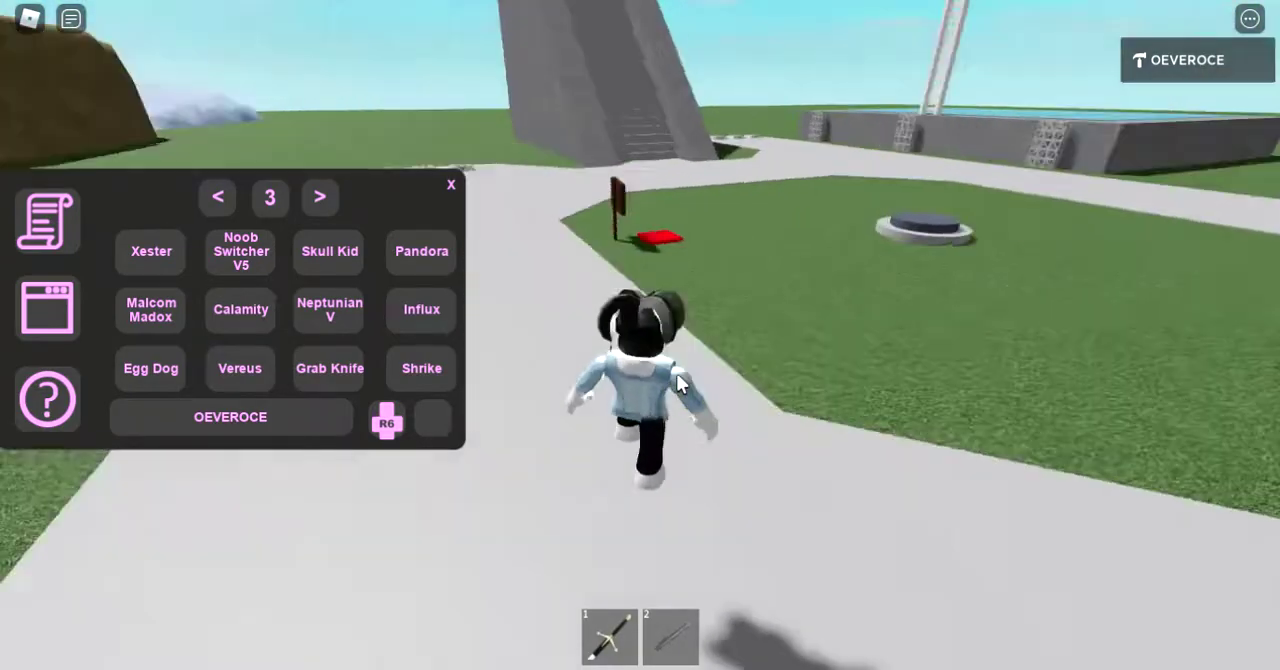
pyautogui.press('w')
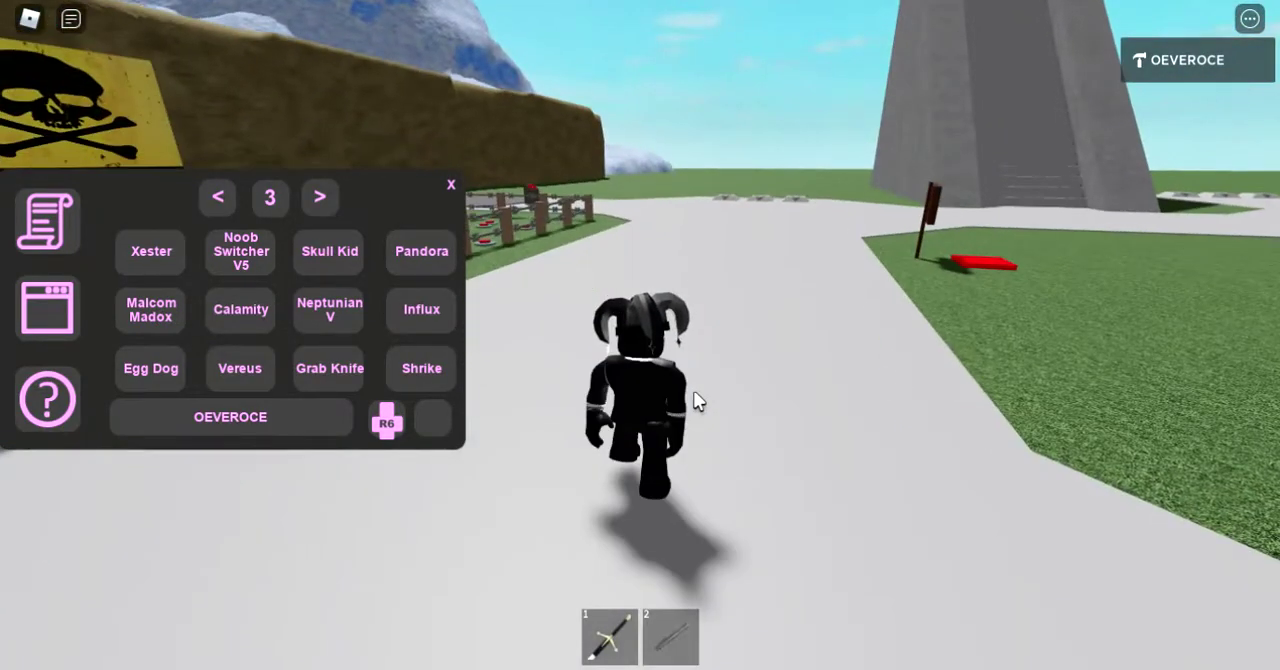
pyautogui.press('w')
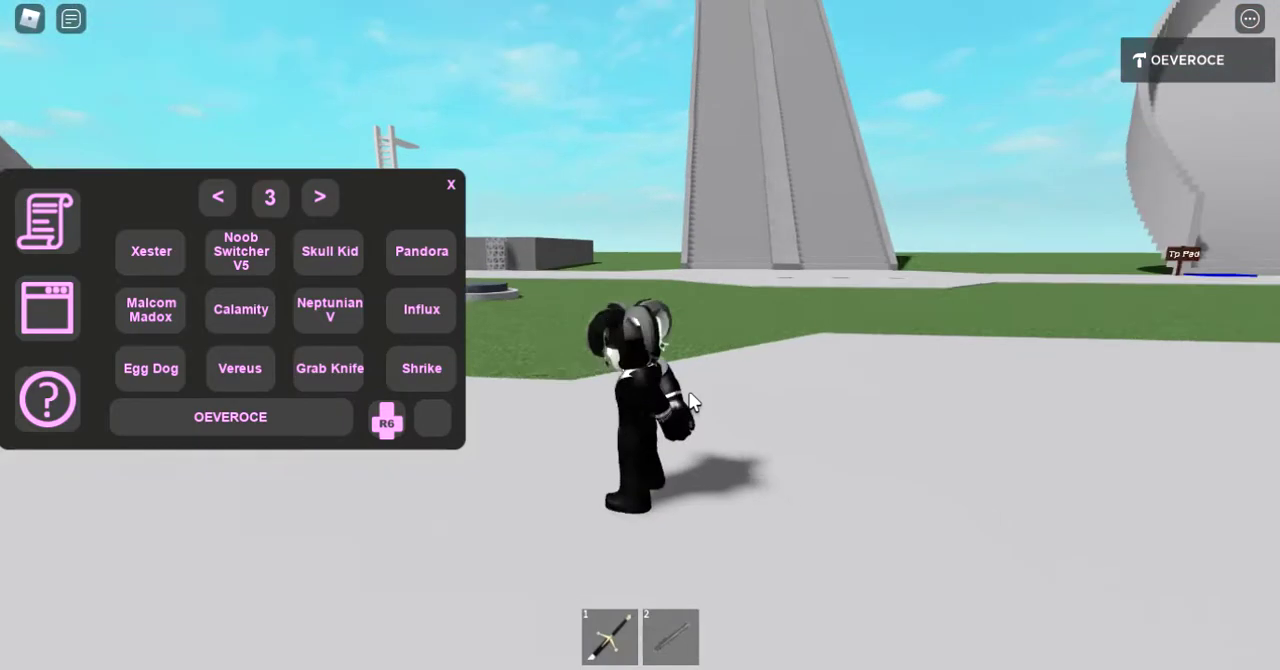
pyautogui.scroll(5, 686, 401)
pyautogui.scroll(2, 682, 401)
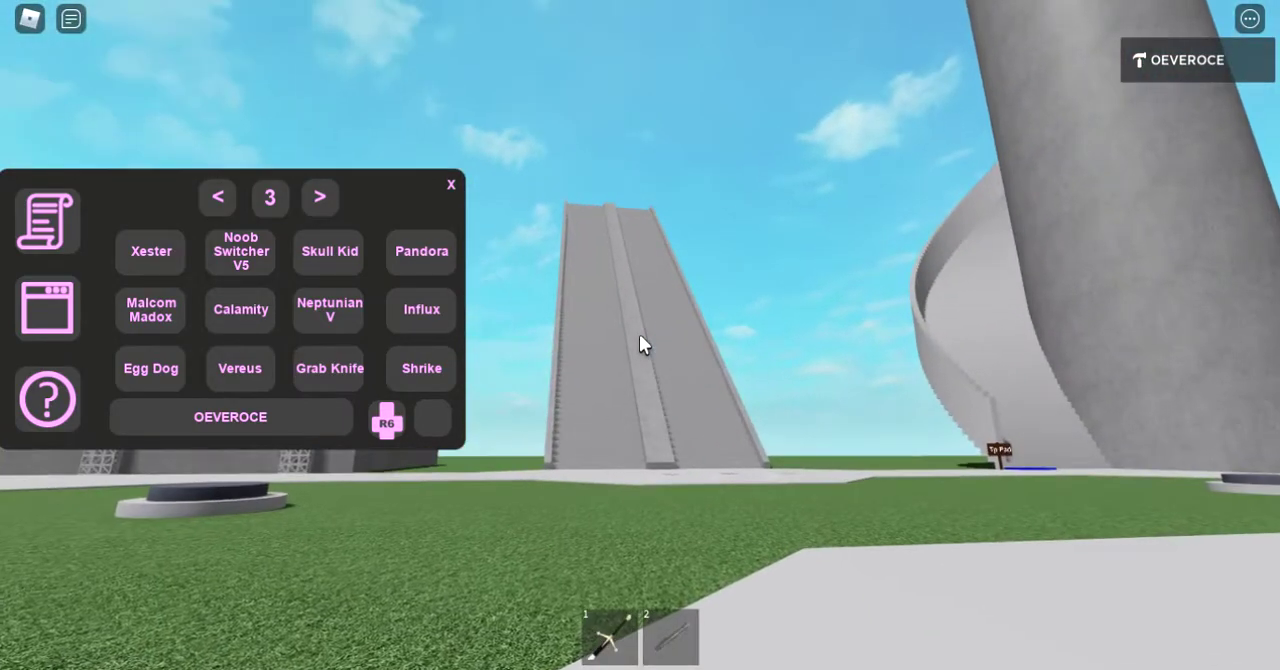
pyautogui.scroll(-1, 640, 340)
pyautogui.scroll(-3, 643, 344)
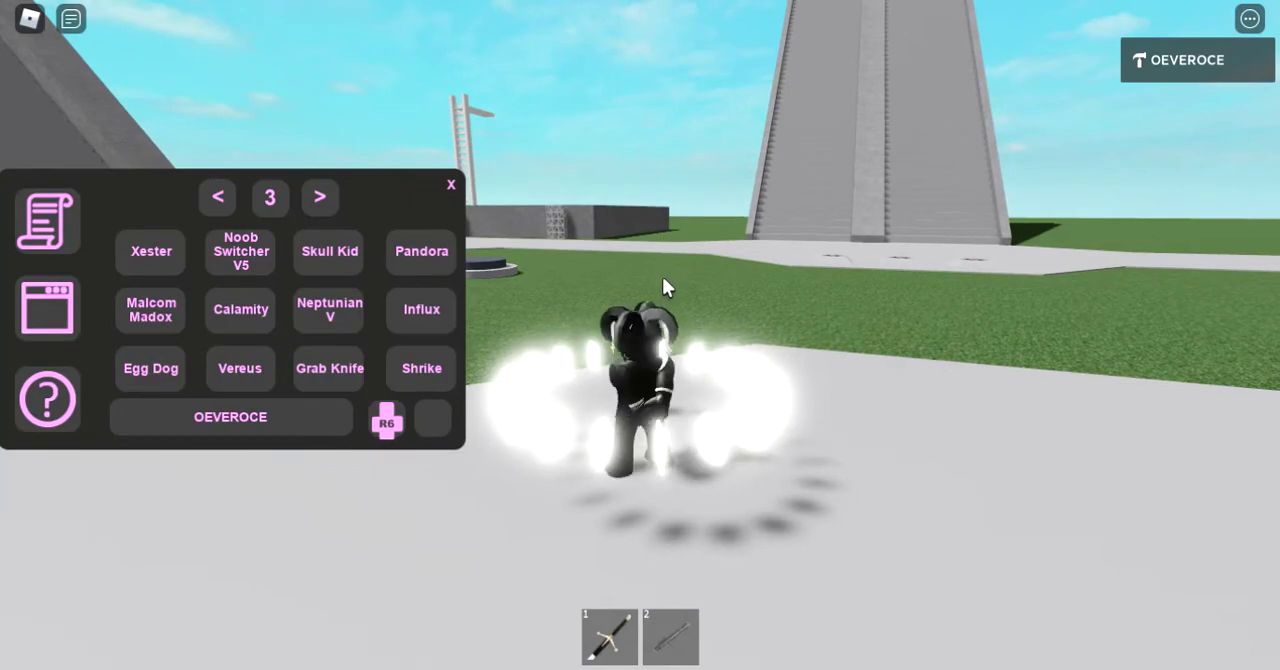
pyautogui.scroll(3, 643, 345)
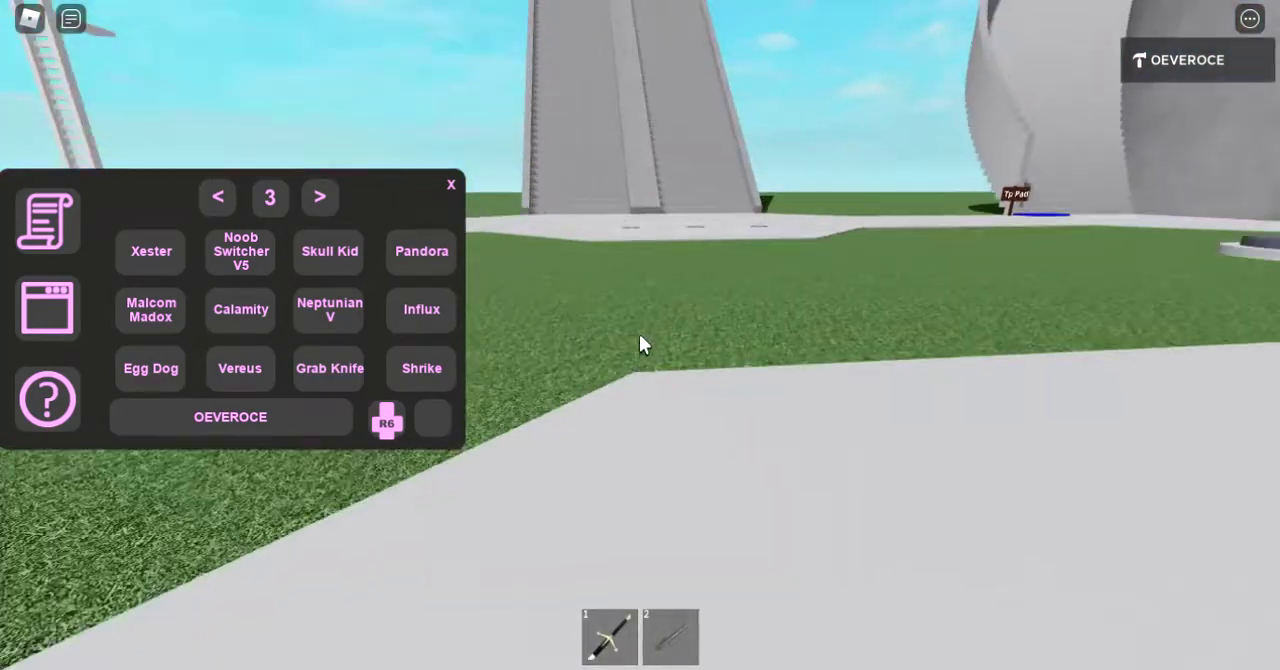
pyautogui.scroll(-3, 643, 345)
pyautogui.scroll(-3, 643, 330)
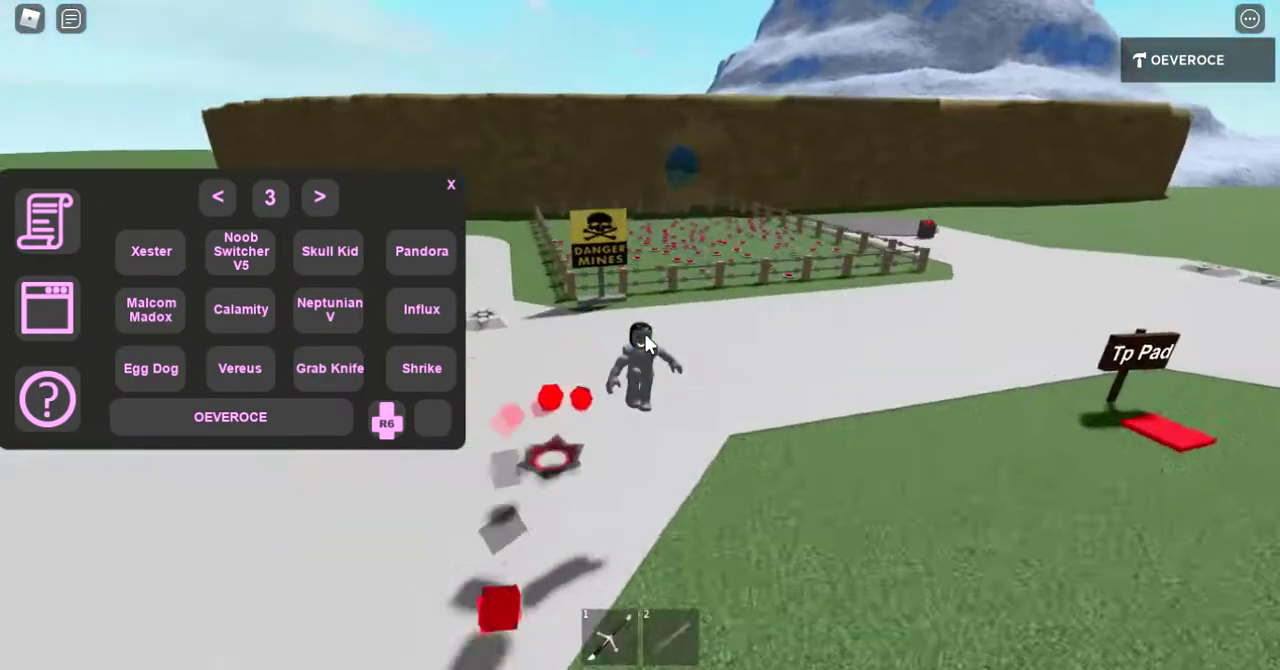
# - Run the red-orbed character across the grass toward the white figure
pyautogui.press('Right')
pyautogui.press('Right')
pyautogui.press('Right')
pyautogui.press('Right')
pyautogui.press('Right')
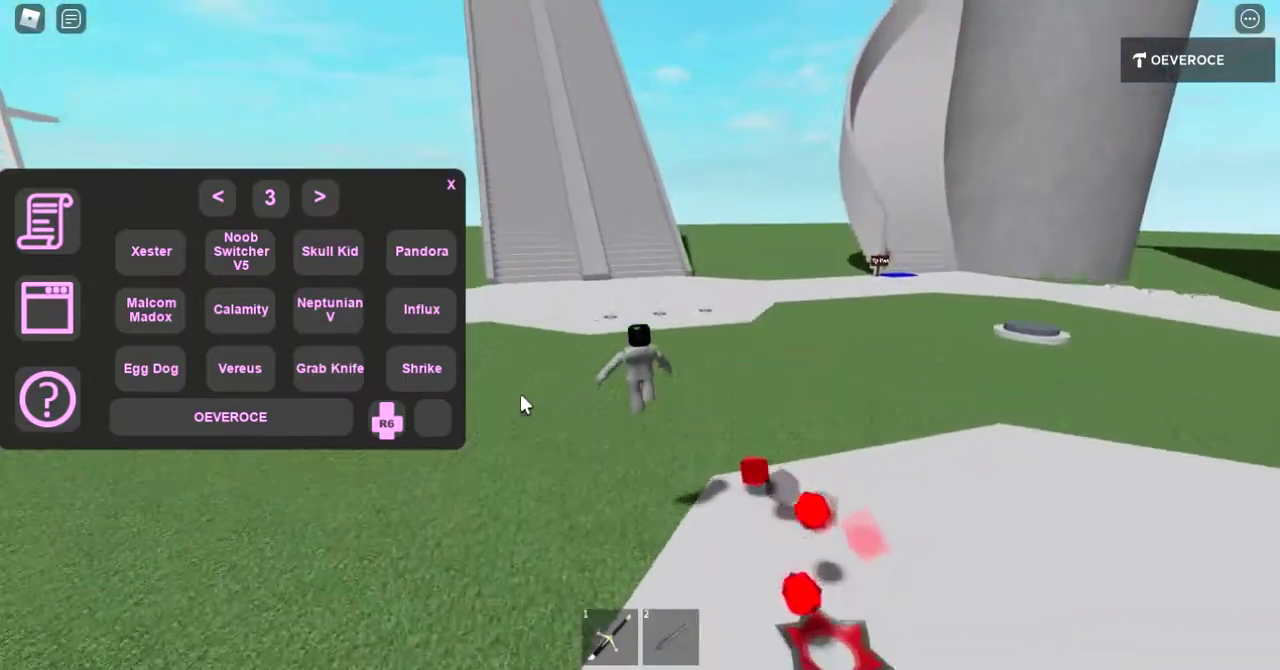
pyautogui.press('Right')
pyautogui.press('Right')
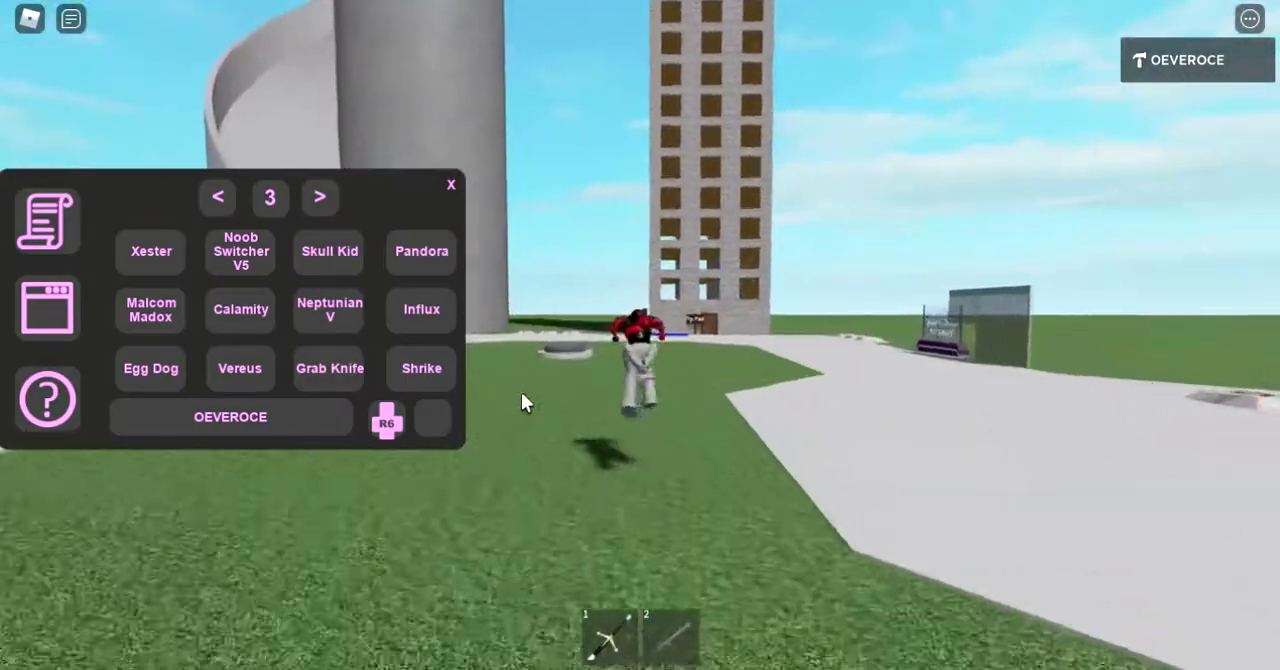
pyautogui.press('Left')
pyautogui.press('Left')
pyautogui.press('Right')
pyautogui.press('Right')
pyautogui.press('Right')
pyautogui.press('Right')
pyautogui.press('Right')
pyautogui.press('Right')
pyautogui.press('Right')
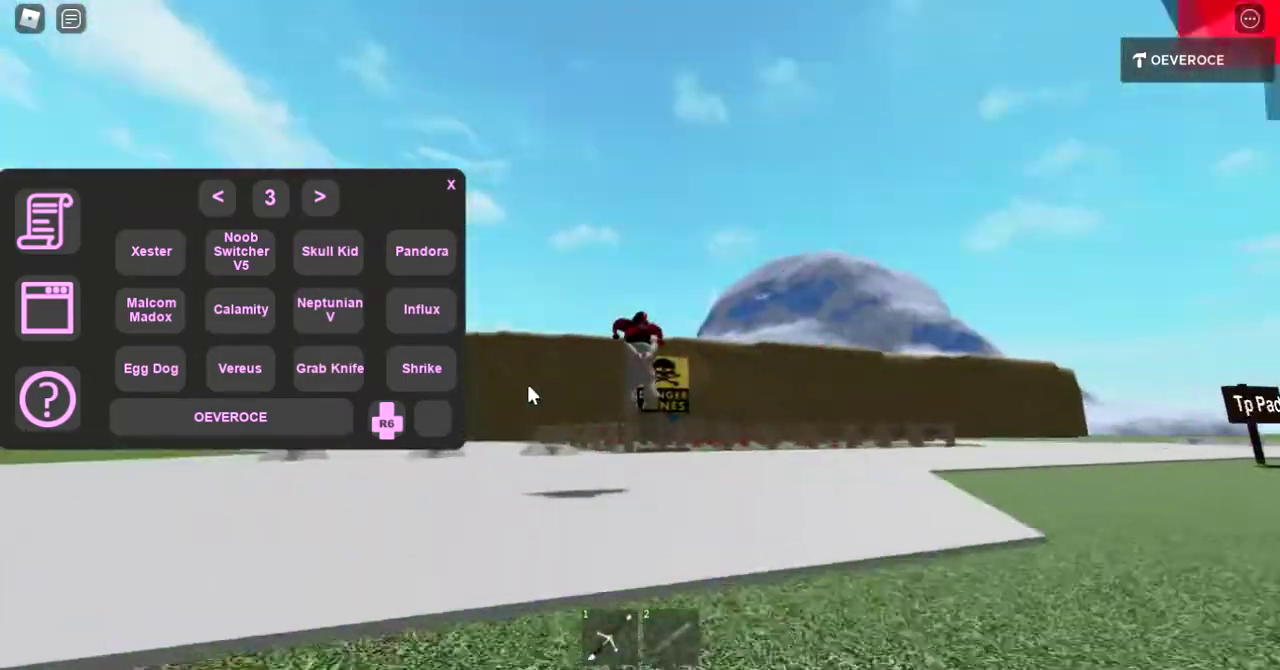
pyautogui.press('Right')
pyautogui.press('Right')
pyautogui.press('Right')
pyautogui.press('Right')
pyautogui.press('Right')
pyautogui.press('Right')
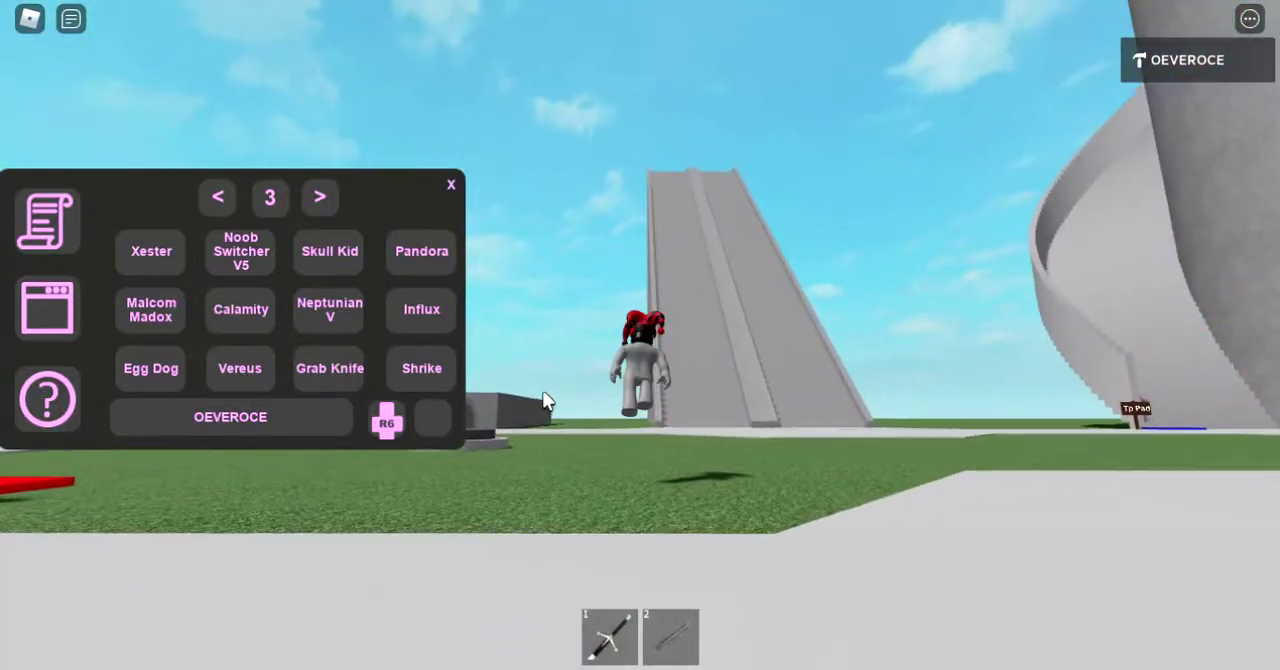
pyautogui.press('Right')
pyautogui.press('Right')
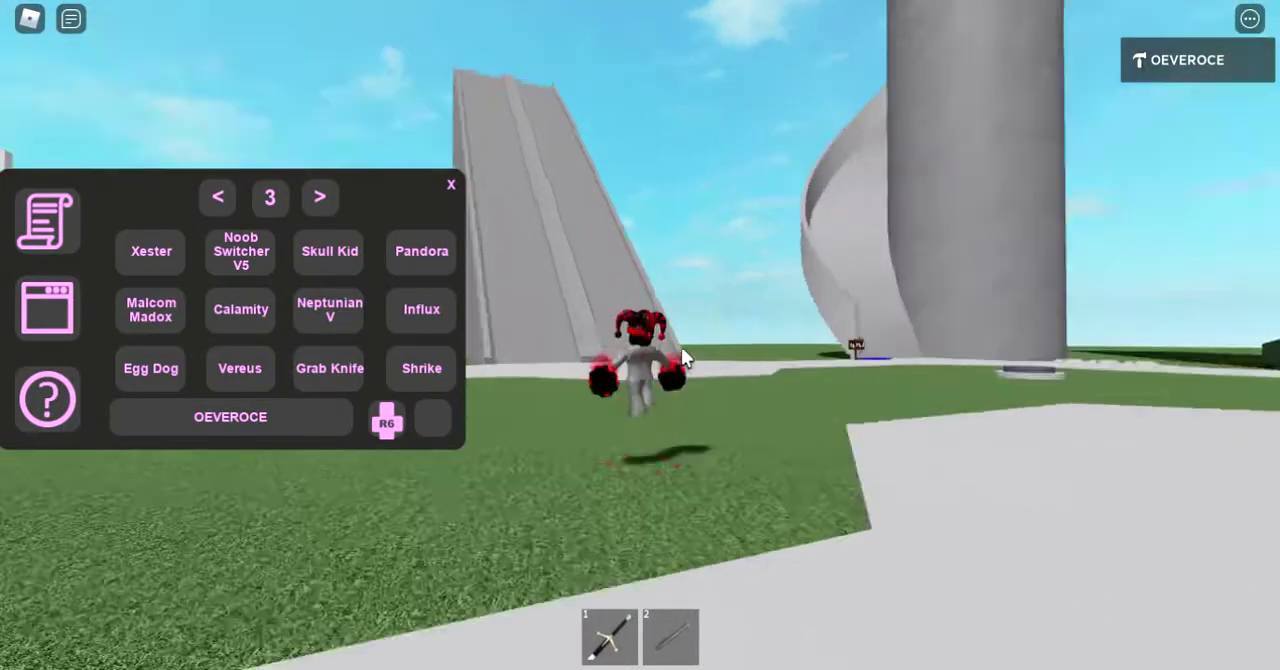
# - Run toward the pool and tower, fire the red orb move, and reach the Tp Pad
pyautogui.press('Right')
pyautogui.press('Right')
pyautogui.press('Left')
pyautogui.press('Left')
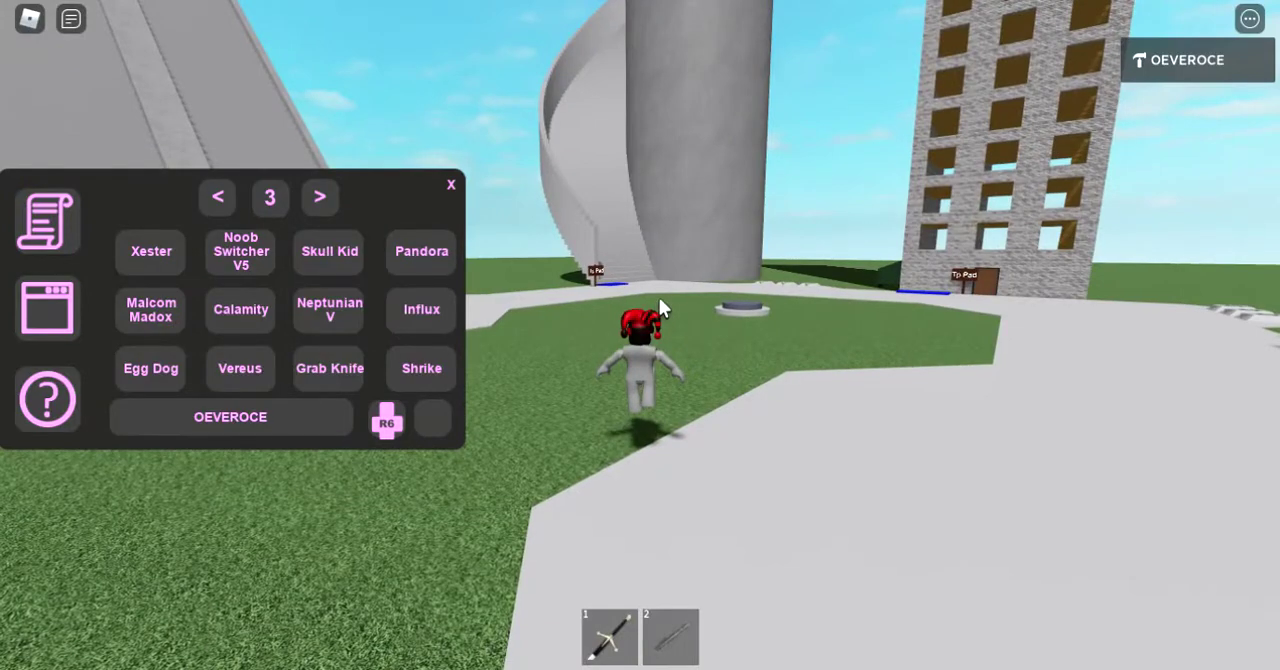
pyautogui.press('Left')
pyautogui.press('Left')
pyautogui.press('Left')
pyautogui.press('Left')
pyautogui.press('Right')
pyautogui.press('Right')
pyautogui.press('Right')
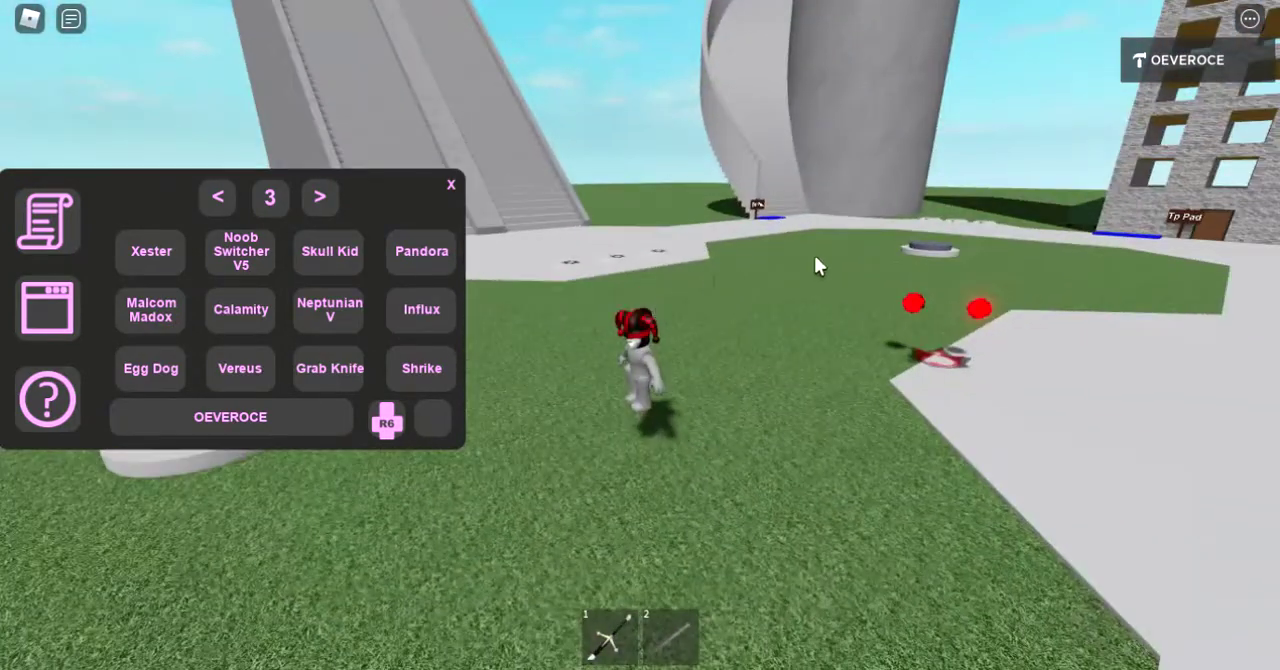
pyautogui.press('Left')
pyautogui.press('Left')
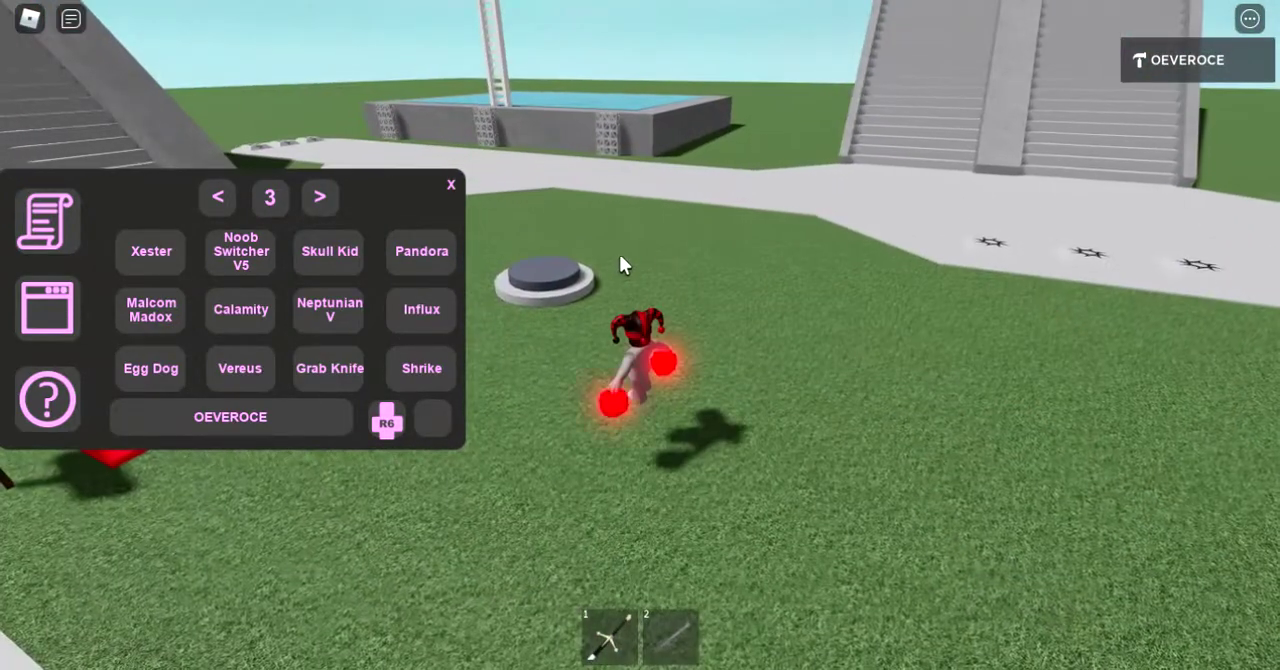
pyautogui.press('Left')
pyautogui.press('Left')
pyautogui.press('w')
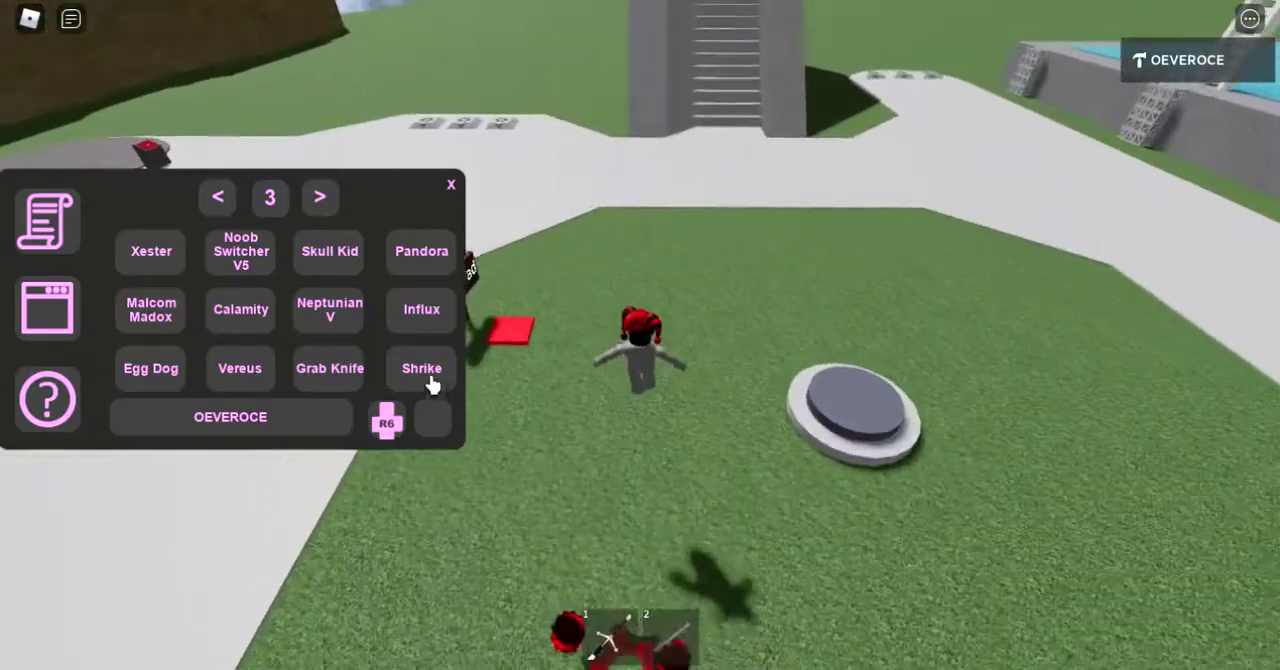
pyautogui.press('Left')
pyautogui.press('Left')
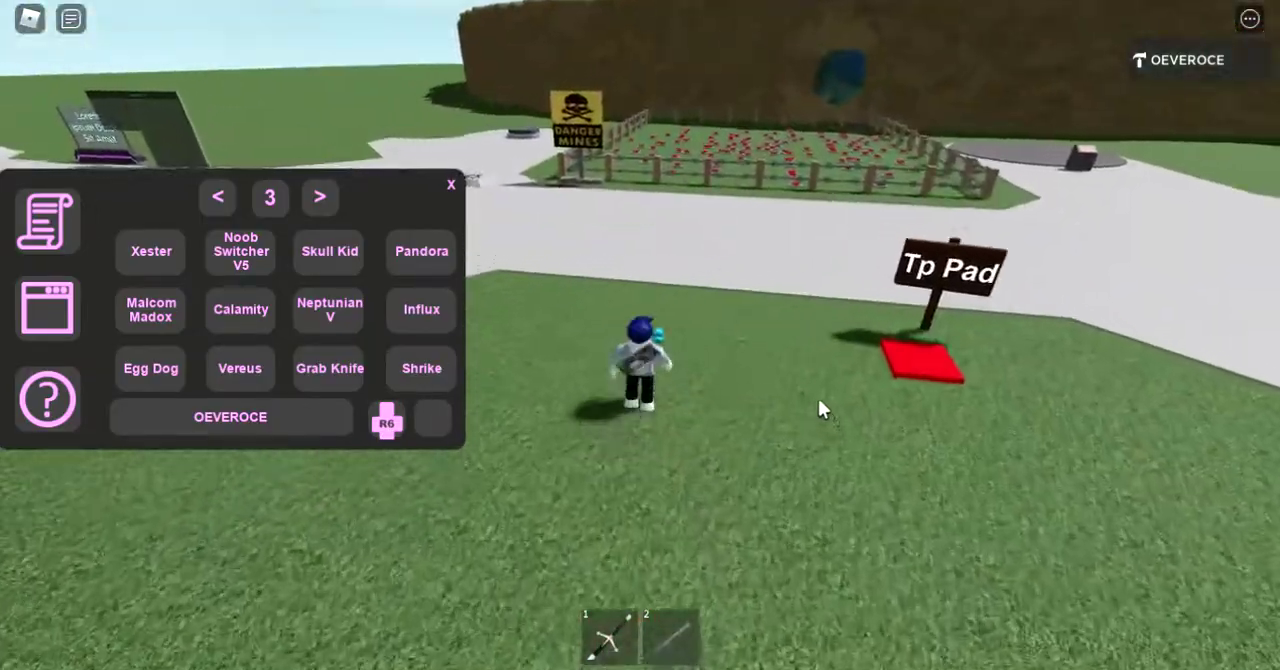
pyautogui.press('Left')
pyautogui.press('Left')
pyautogui.press('Left')
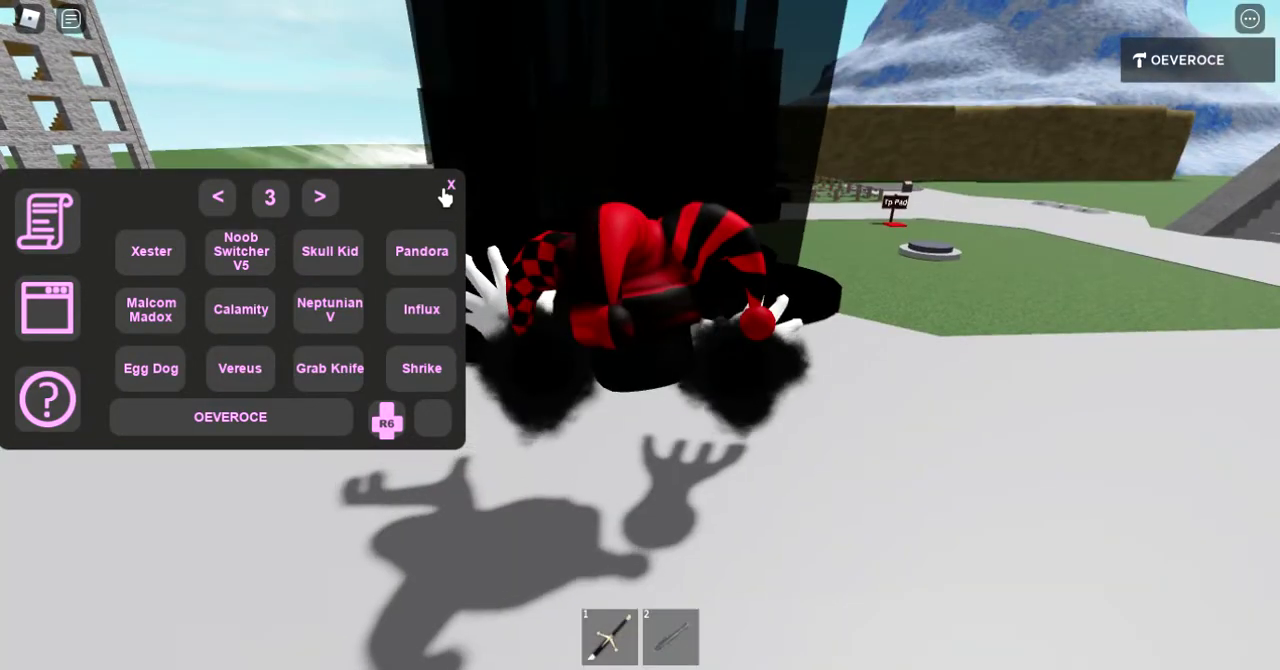
# - Close and reopen the Sakura Hub panel, then view the executor and ? welcome tabs
pyautogui.click(449, 187)
pyautogui.click(45, 544)
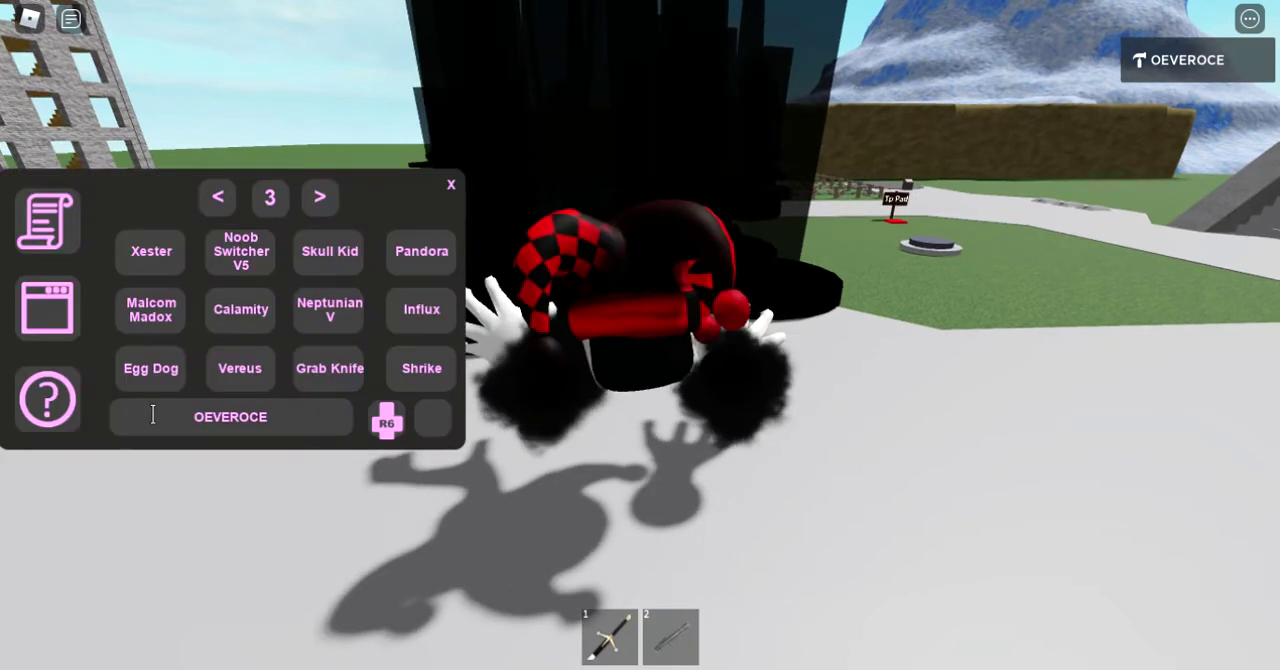
pyautogui.click(72, 313)
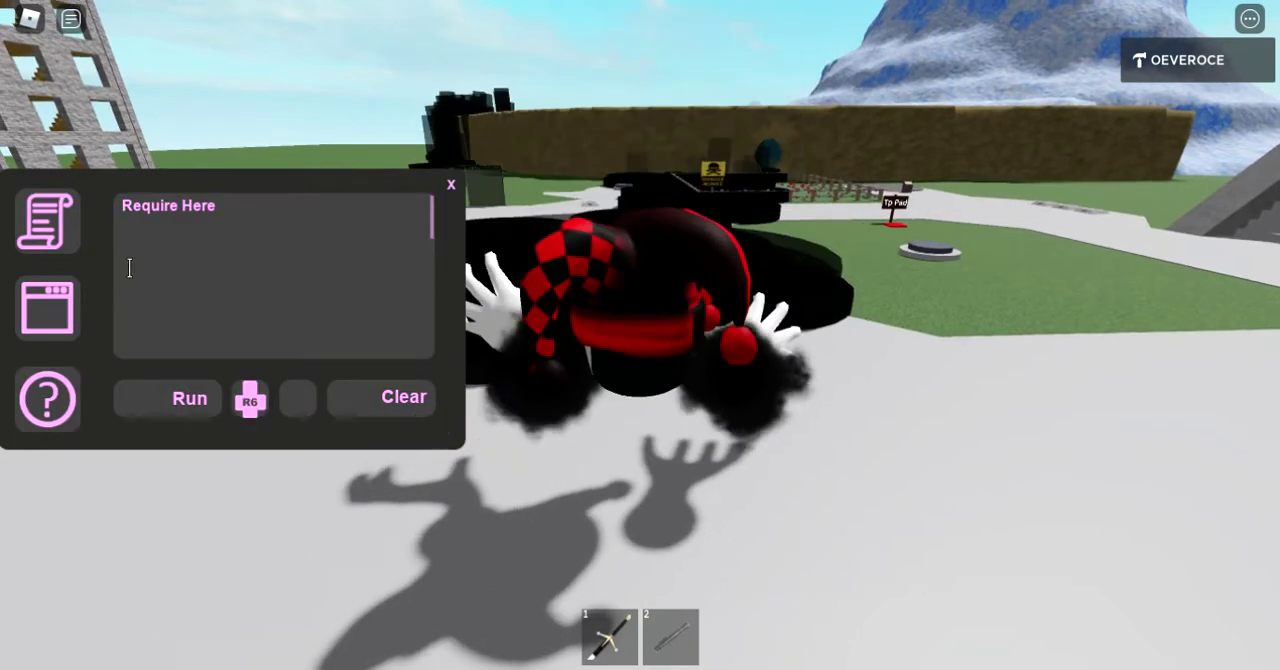
pyautogui.click(48, 416)
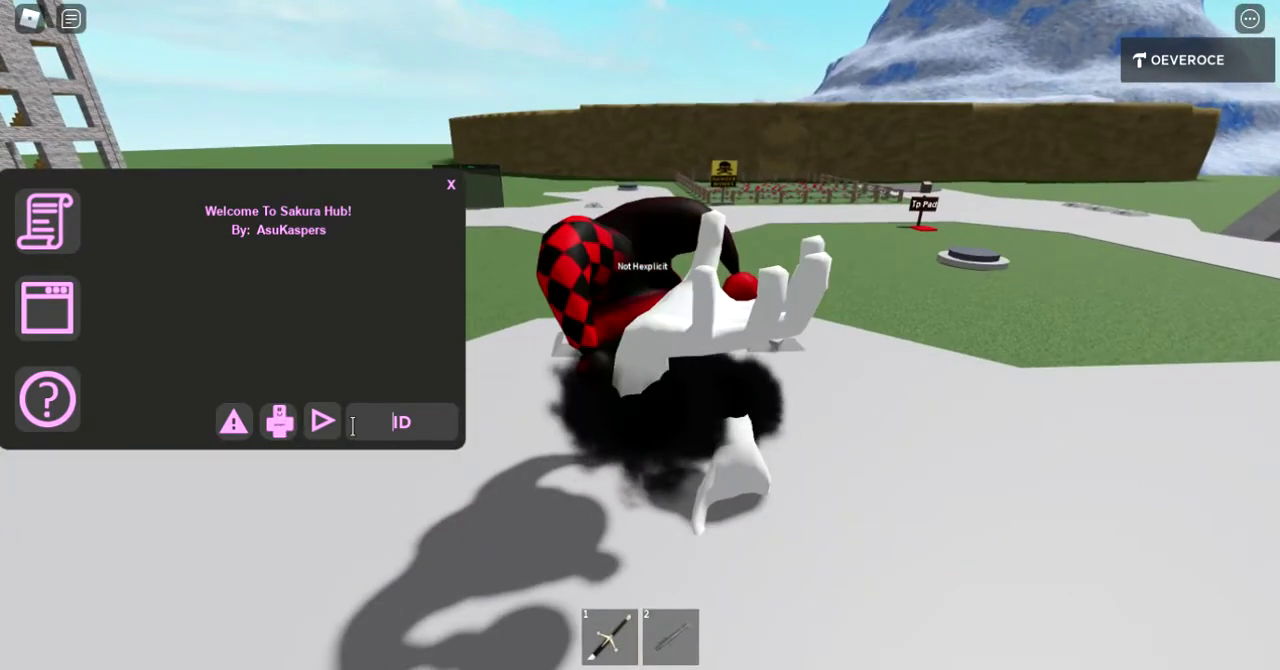
# - Switch back to the scroll morph-list tab, then close the Sakura Hub panel
pyautogui.click(47, 220)
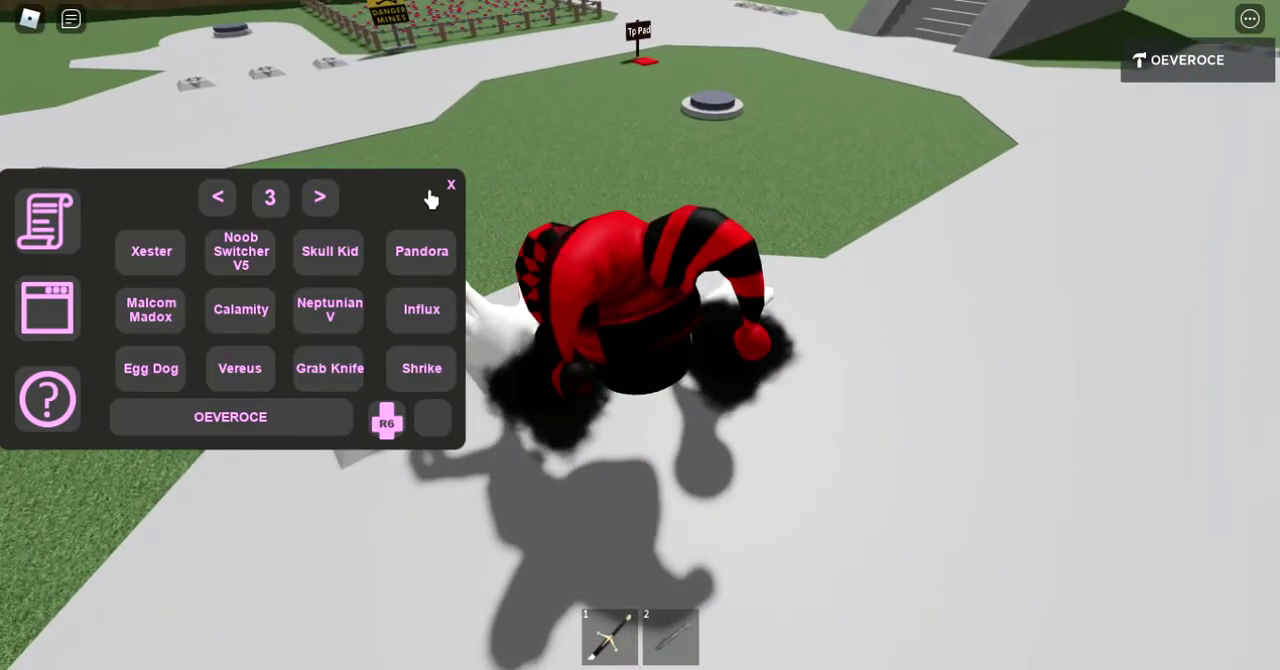
pyautogui.click(450, 186)
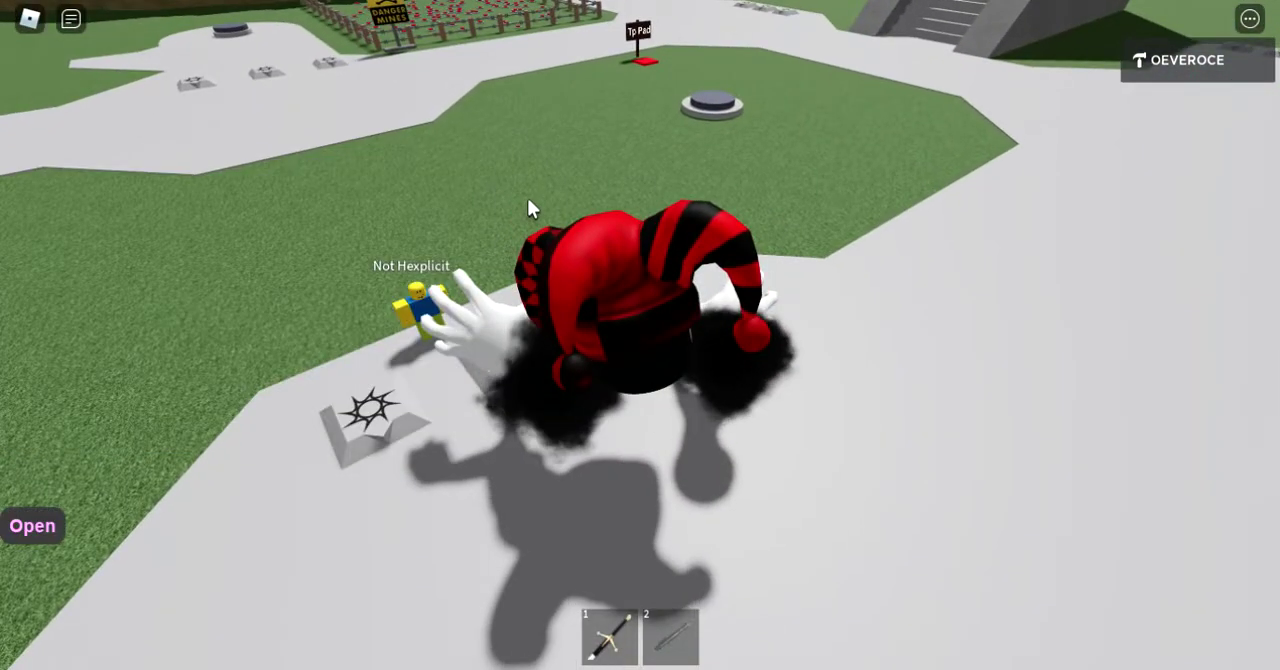